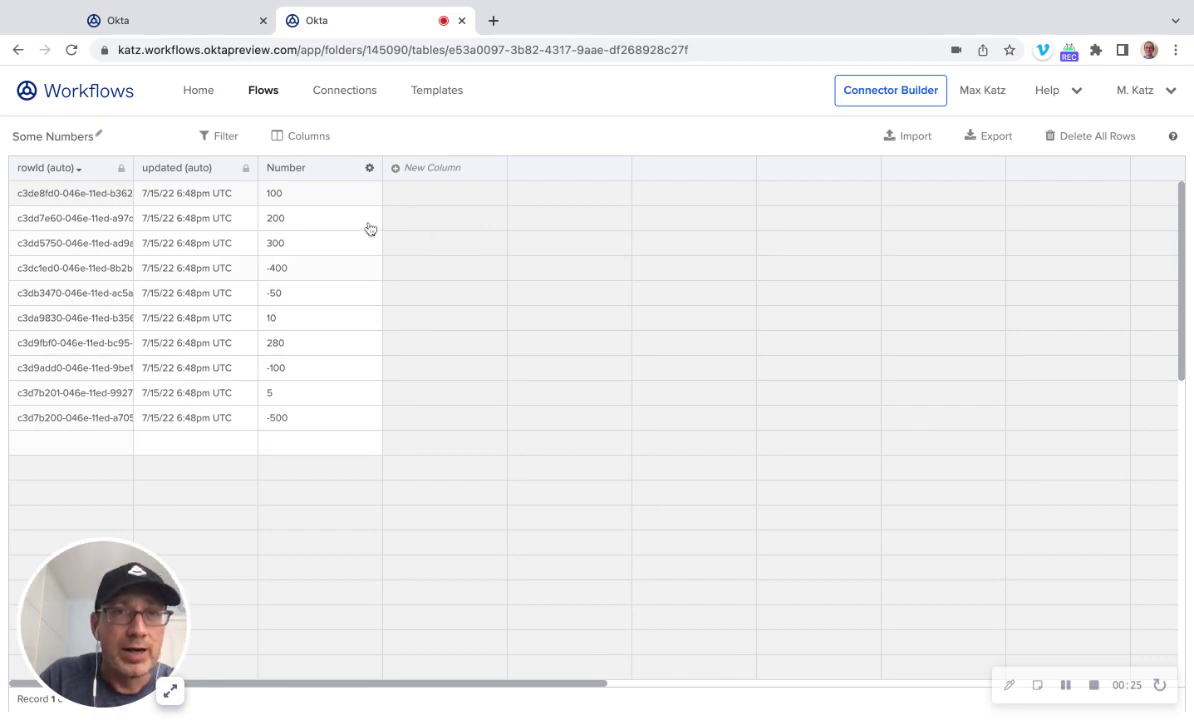
- From the Flows list, create a flow titled 'Main_Find Numbers' with Save all data enabled
{"action": "left_click", "coordinate": [183, 28]}
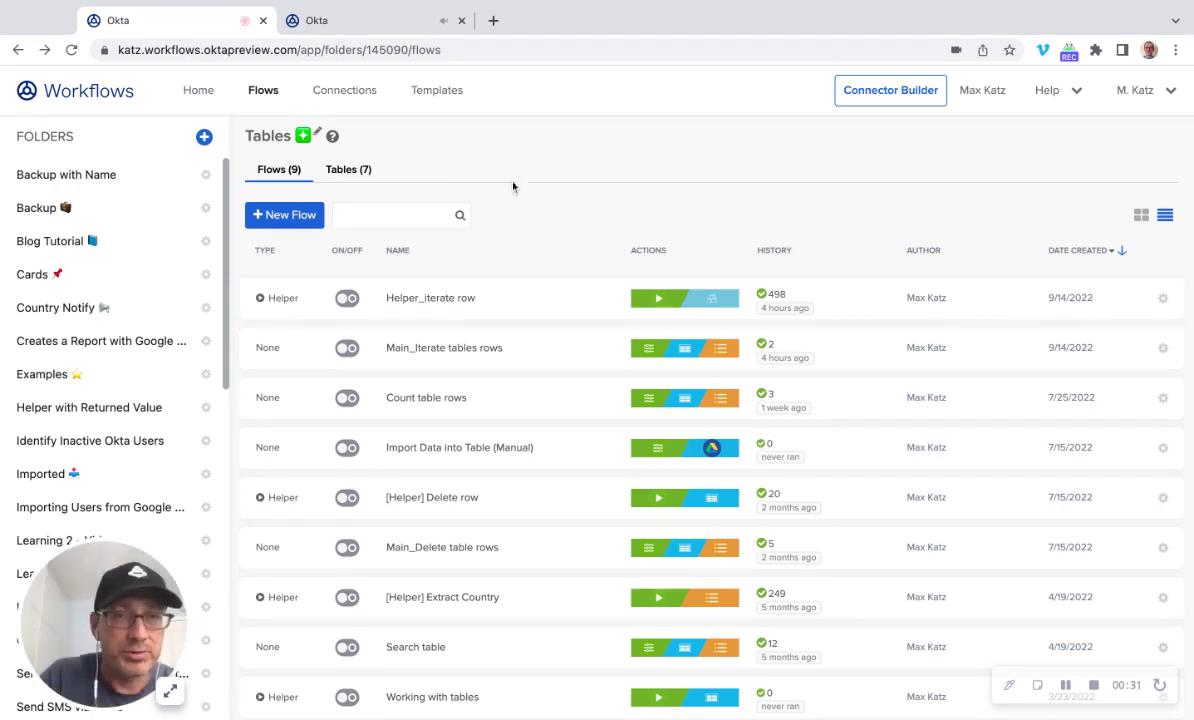
{"action": "left_click", "coordinate": [286, 216]}
{"action": "left_click", "coordinate": [89, 163]}
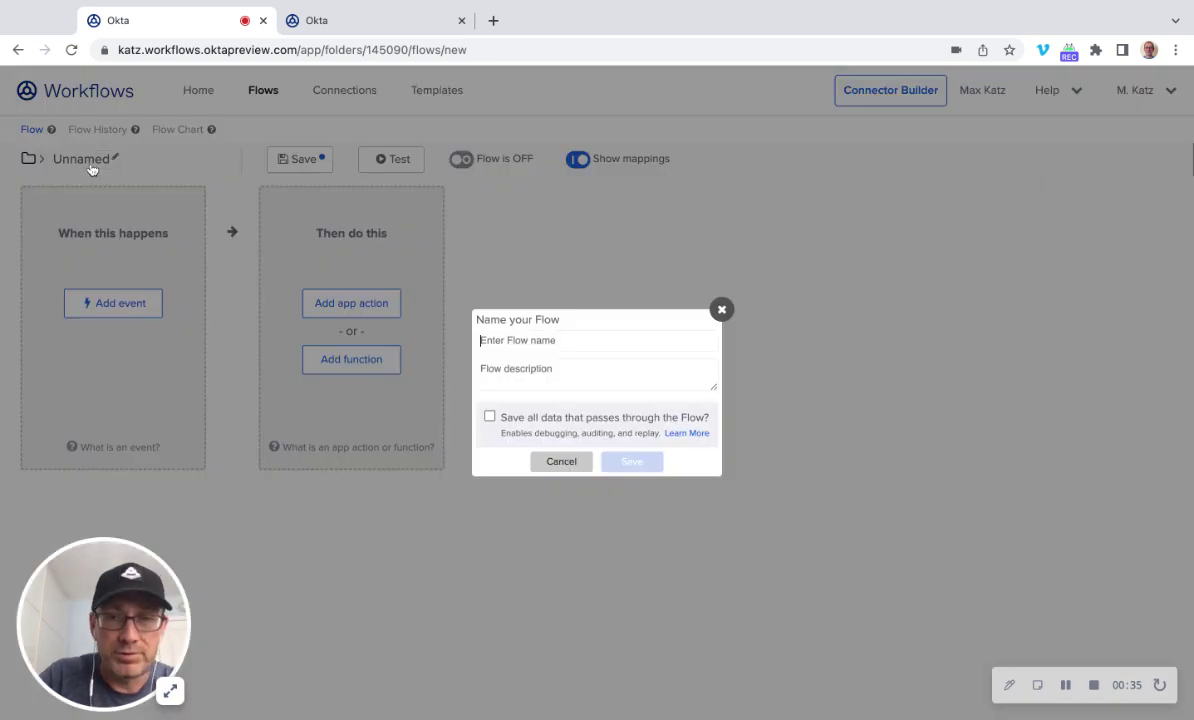
{"action": "type", "text": "Main_"}
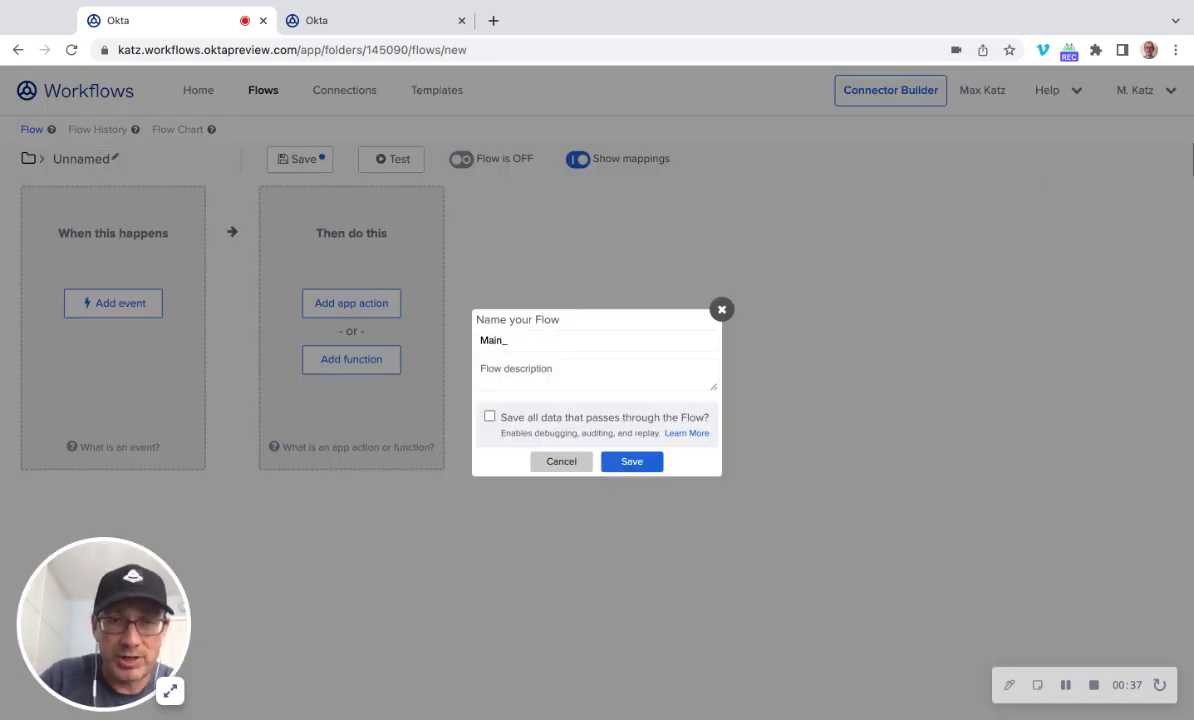
{"action": "type", "text": "Find "}
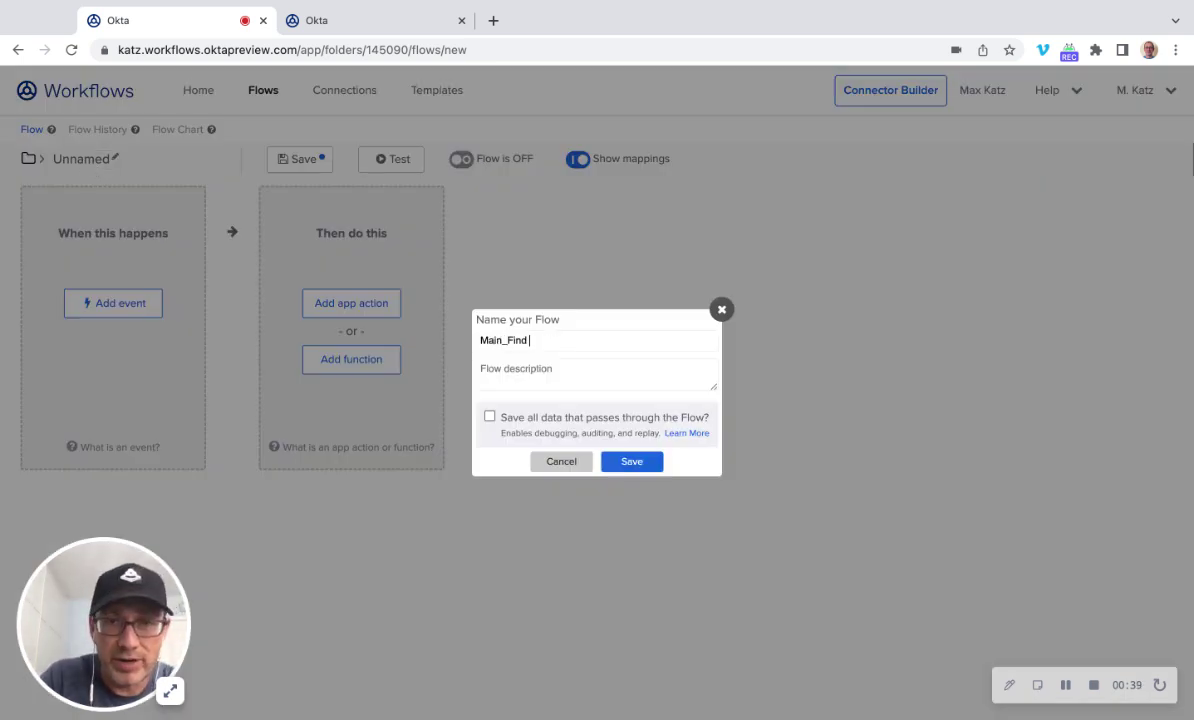
{"action": "type", "text": "Numers"}
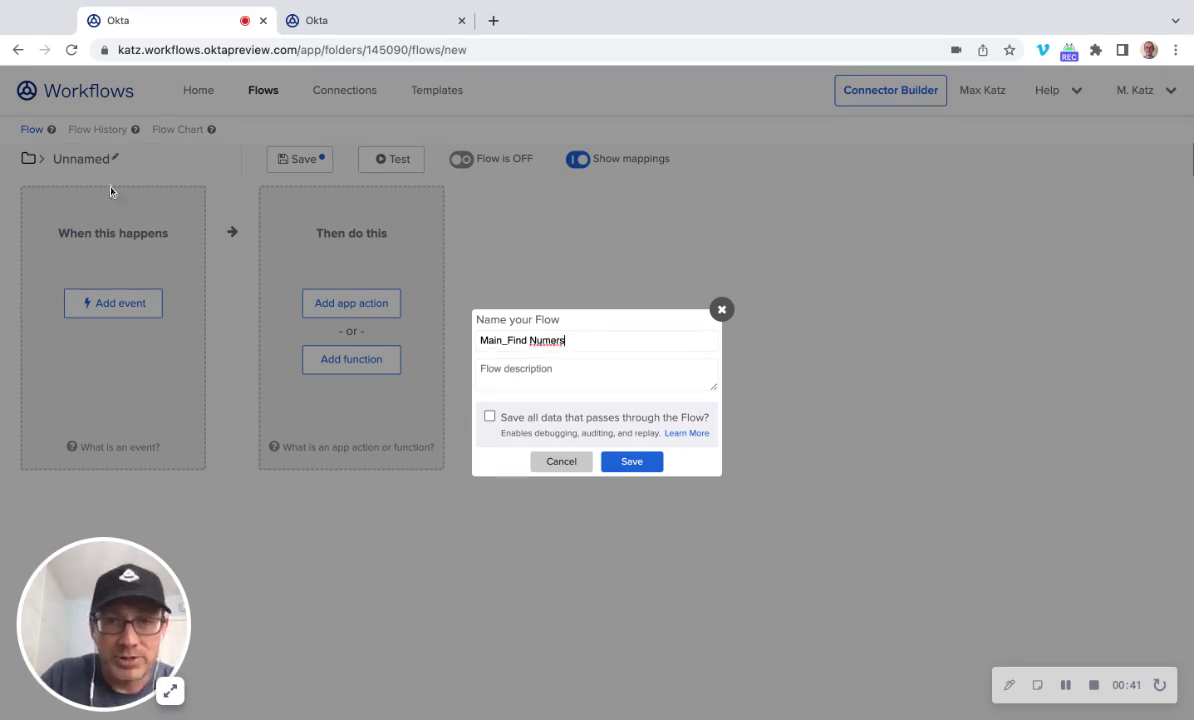
{"action": "key", "text": "BackSpace"}
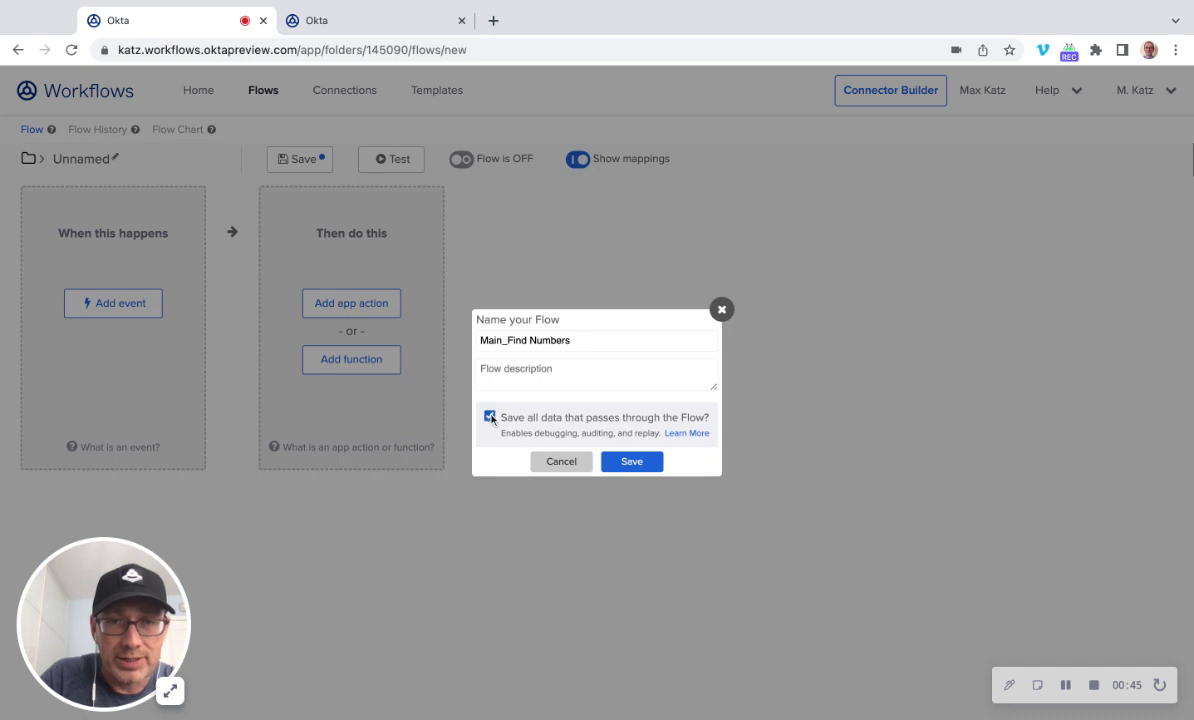
{"action": "left_click", "coordinate": [645, 470]}
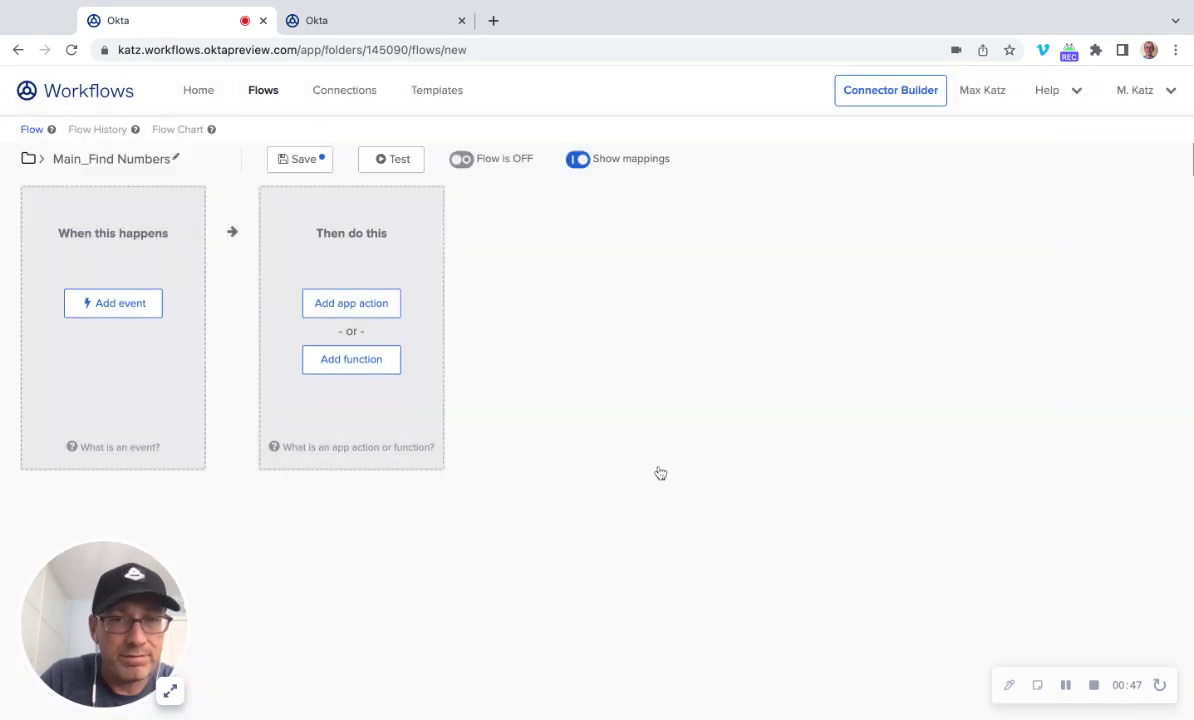
- Add a Search Rows card on the Some Numbers table returning All matching rows
{"action": "left_click", "coordinate": [369, 376]}
{"action": "type", "text": "se"}
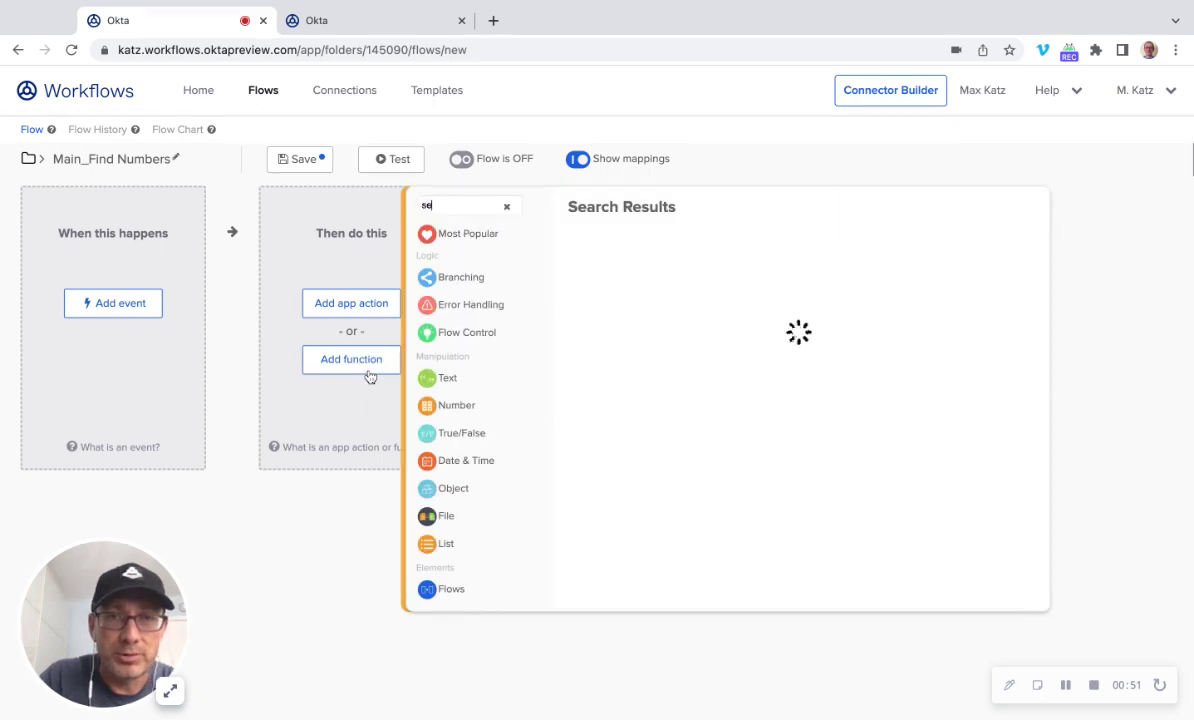
{"action": "type", "text": "ar"}
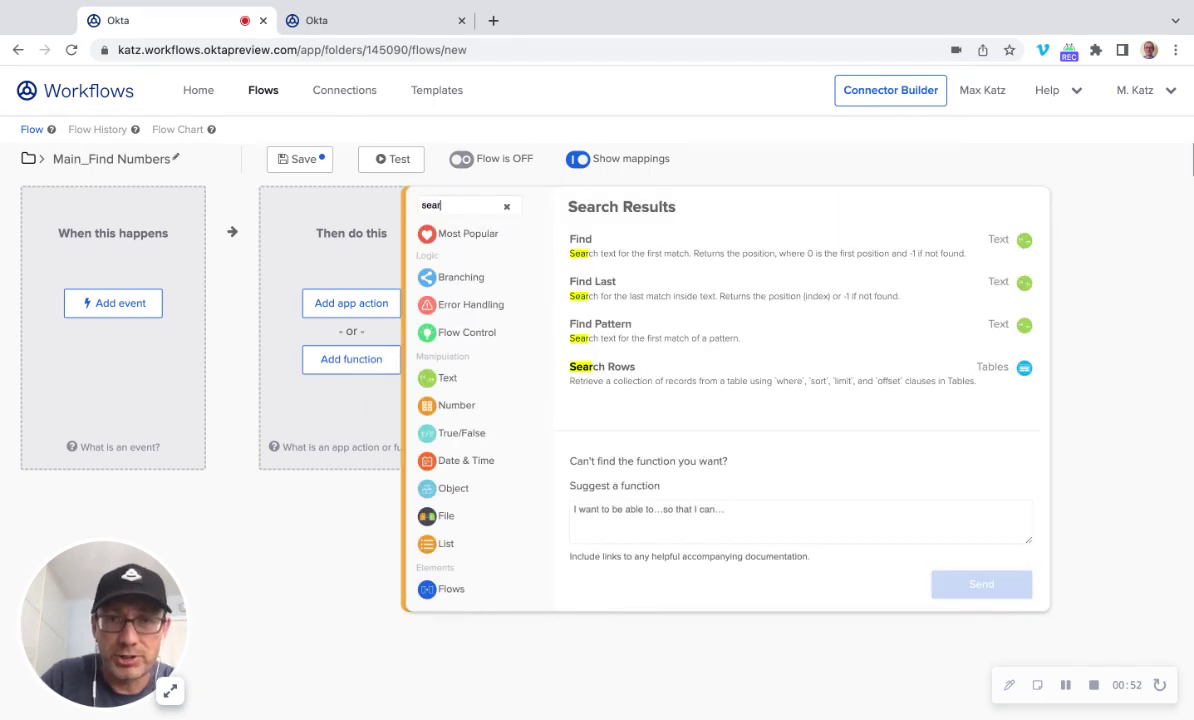
{"action": "left_click", "coordinate": [620, 376]}
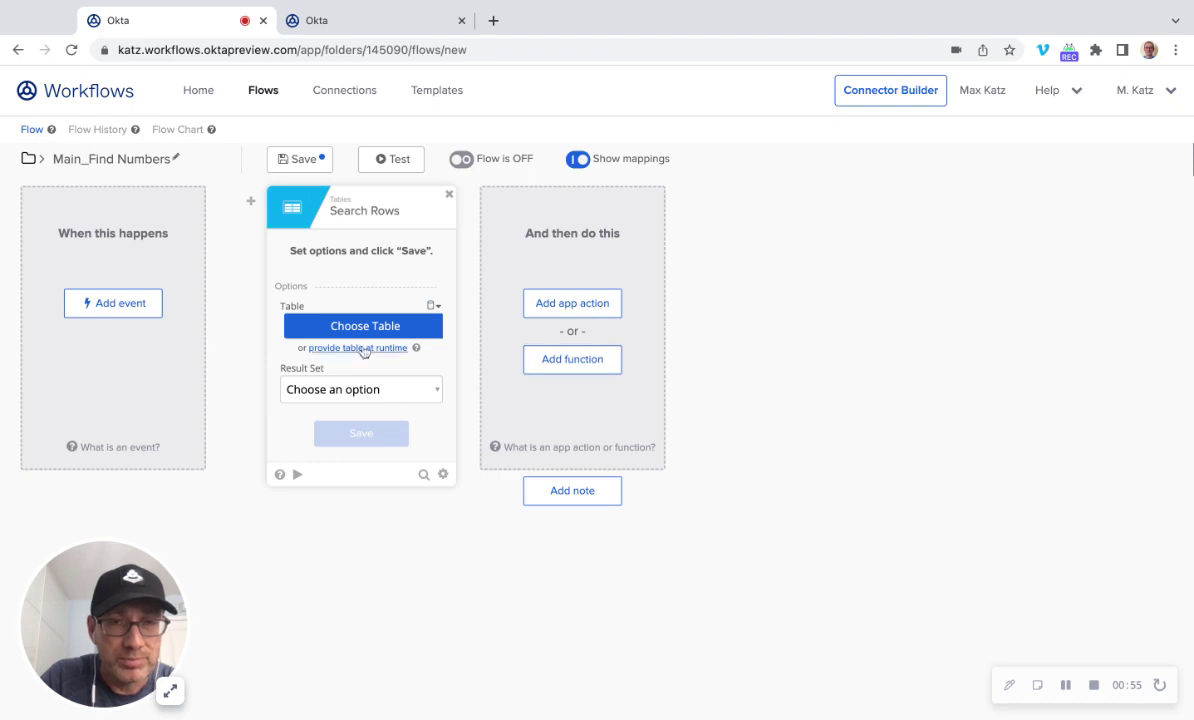
{"action": "left_click", "coordinate": [362, 327]}
{"action": "scroll", "coordinate": [229, 394], "scroll_direction": "down", "scroll_amount": 10}
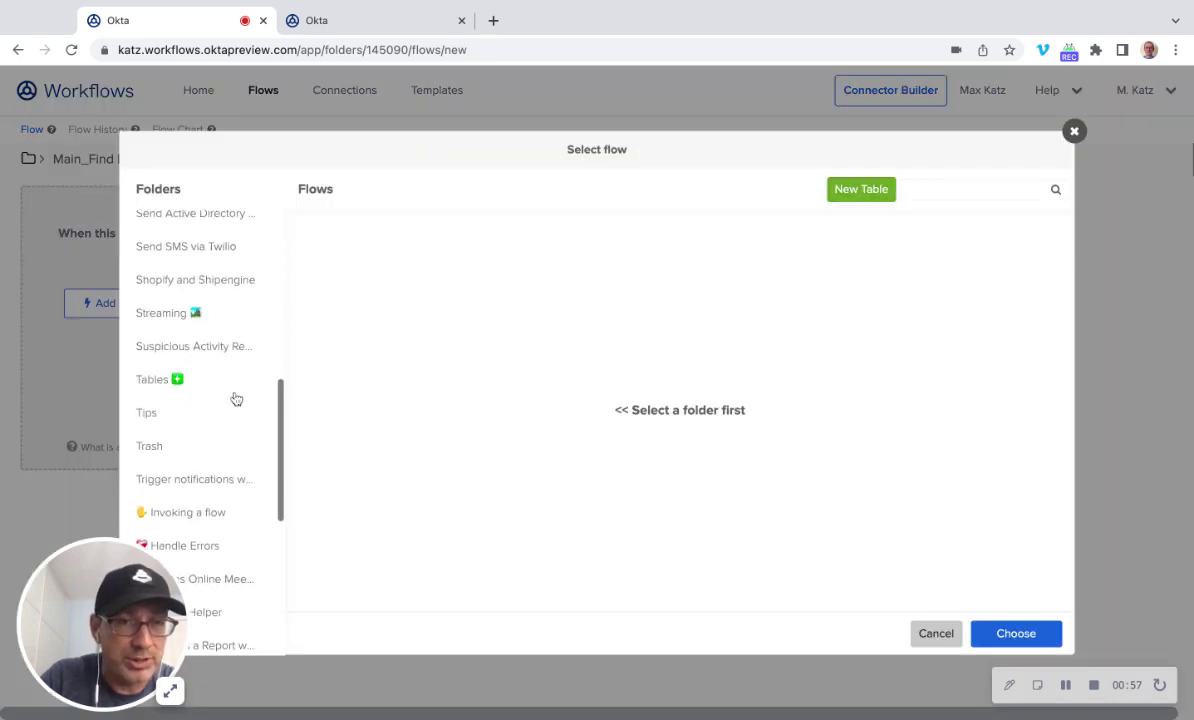
{"action": "left_click", "coordinate": [200, 371]}
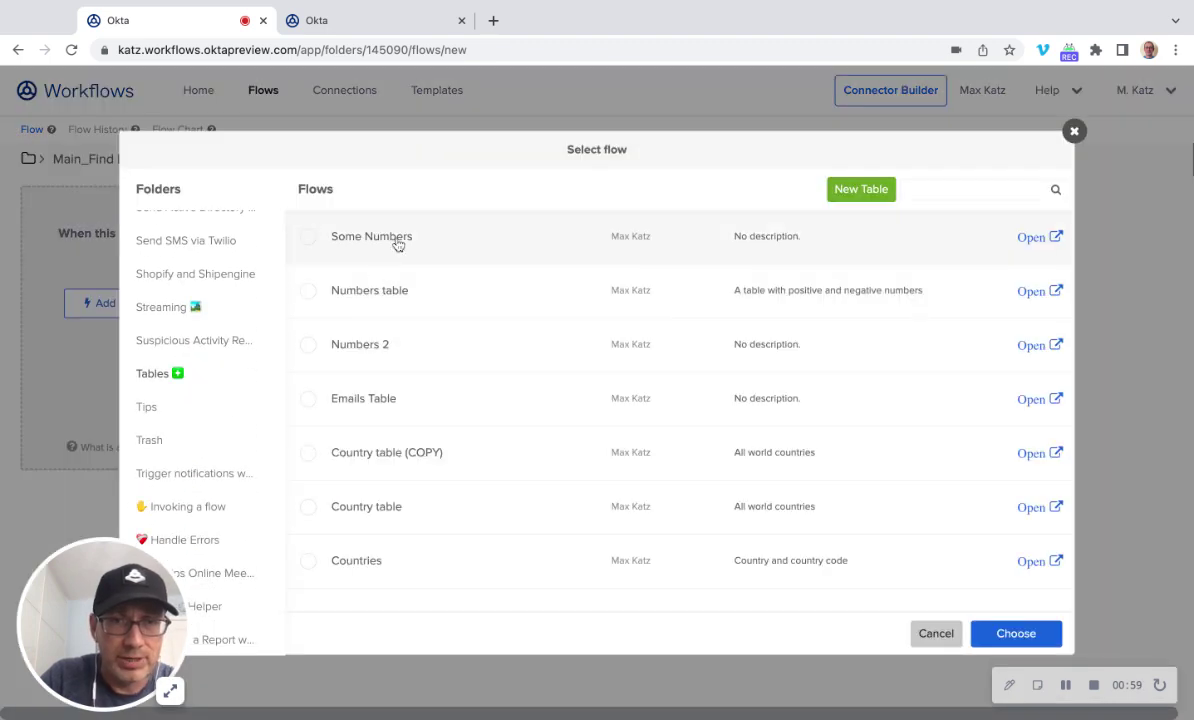
{"action": "left_click", "coordinate": [372, 230]}
{"action": "left_click", "coordinate": [1015, 633]}
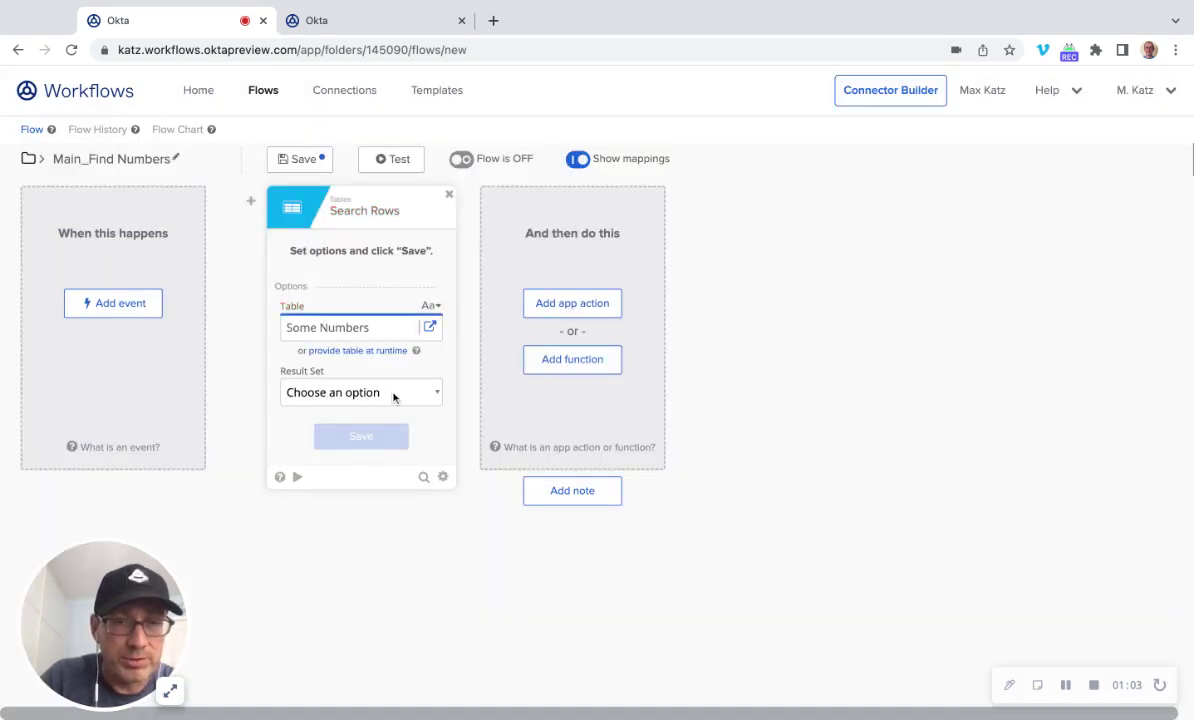
{"action": "left_click", "coordinate": [340, 418]}
{"action": "left_click", "coordinate": [360, 440]}
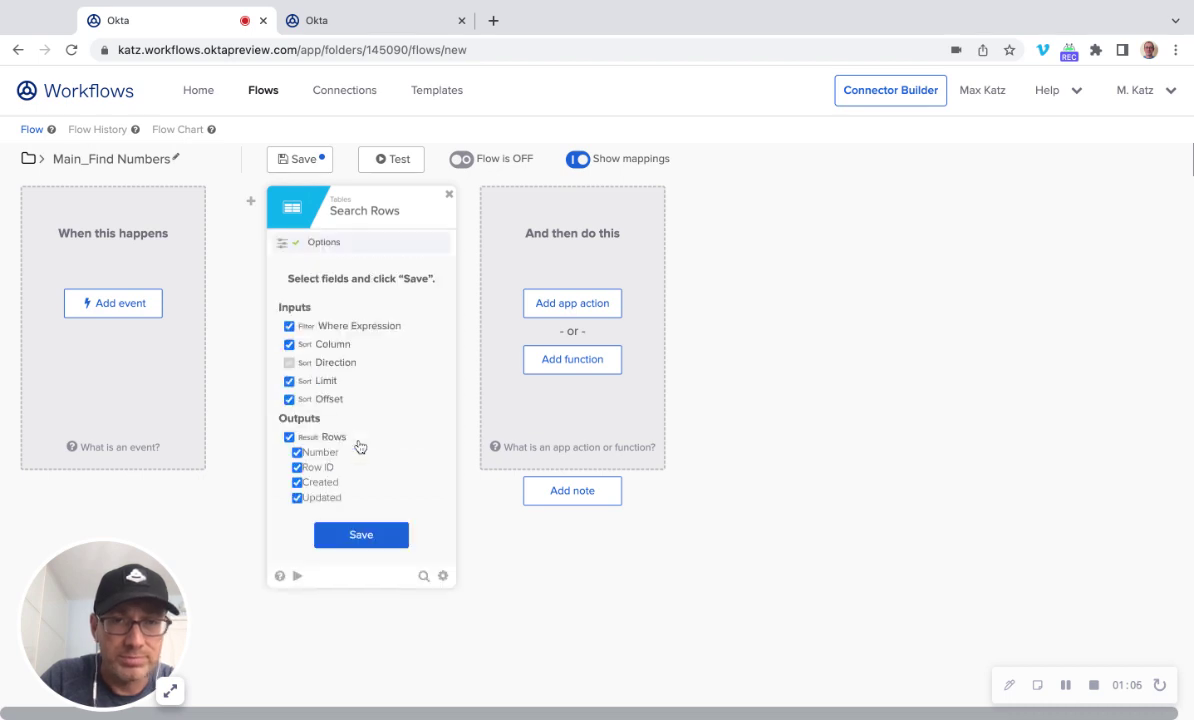
- Remove the Column, Limit and Offset inputs from the Search Rows card
{"action": "left_click", "coordinate": [332, 346]}
{"action": "left_click", "coordinate": [310, 381]}
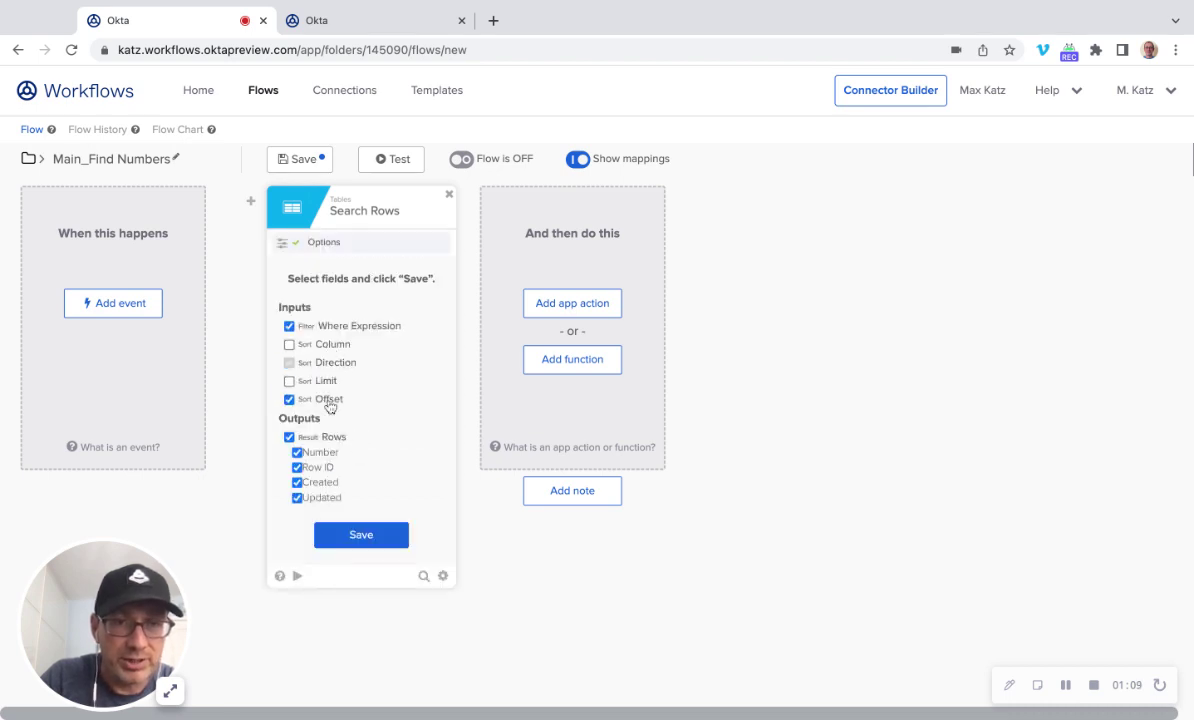
{"action": "left_click", "coordinate": [310, 399]}
{"action": "left_click", "coordinate": [362, 536]}
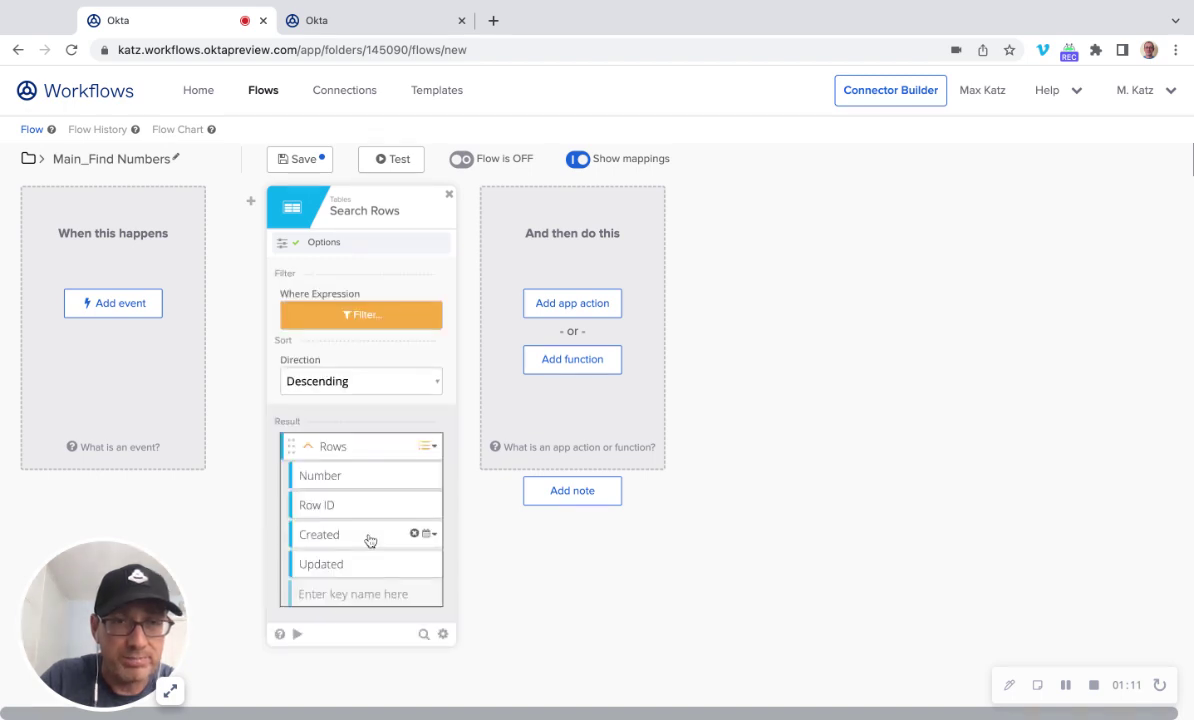
- Set the search filter to Number < 0, then check the Some Numbers table contents
{"action": "left_click", "coordinate": [378, 317]}
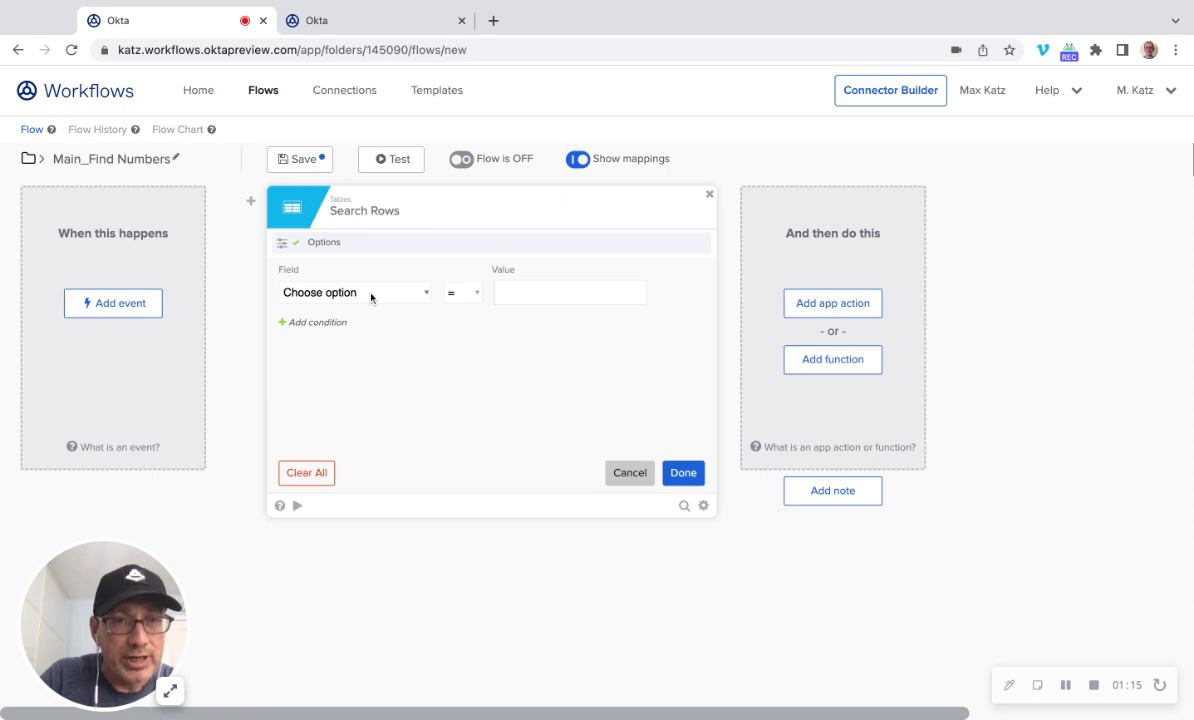
{"action": "left_click", "coordinate": [371, 294]}
{"action": "left_click", "coordinate": [325, 316]}
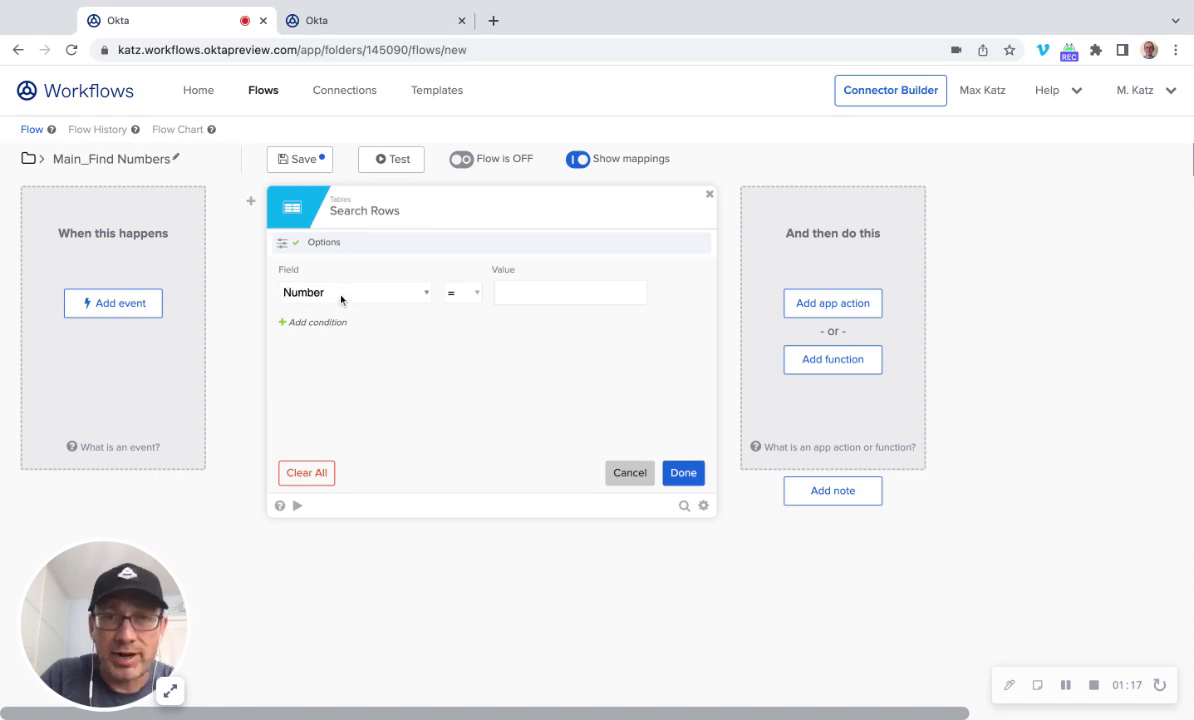
{"action": "left_click", "coordinate": [477, 297]}
{"action": "left_click", "coordinate": [465, 316]}
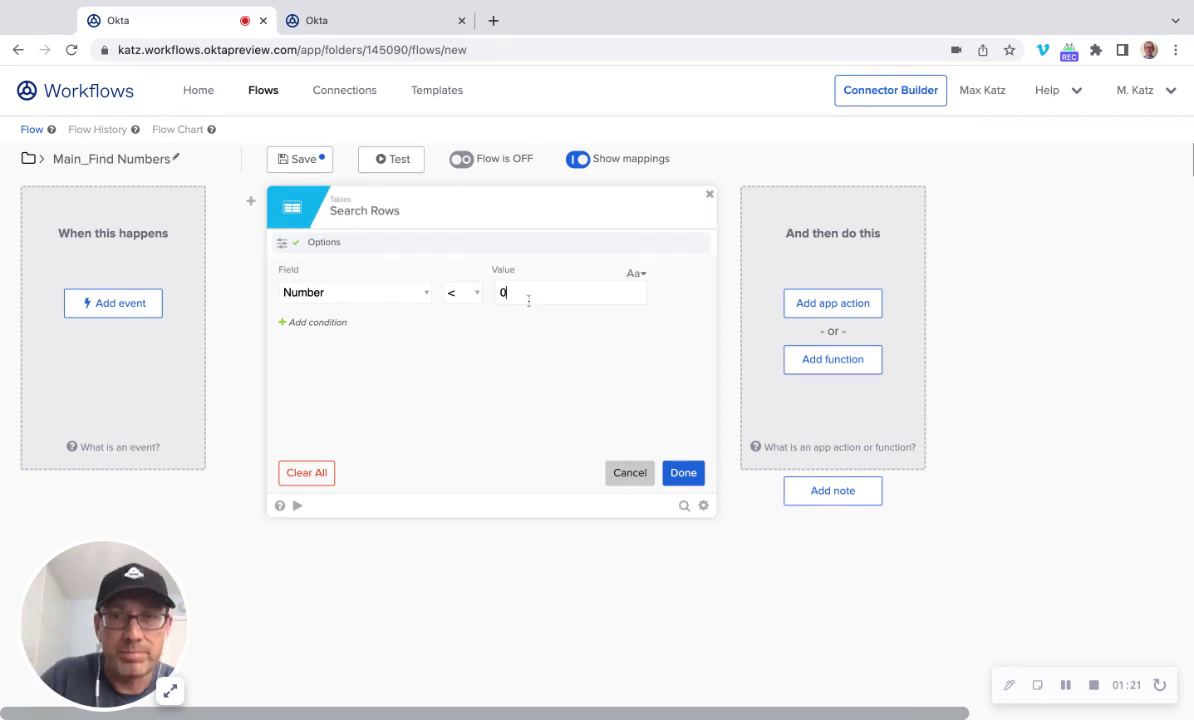
{"action": "left_click", "coordinate": [684, 474]}
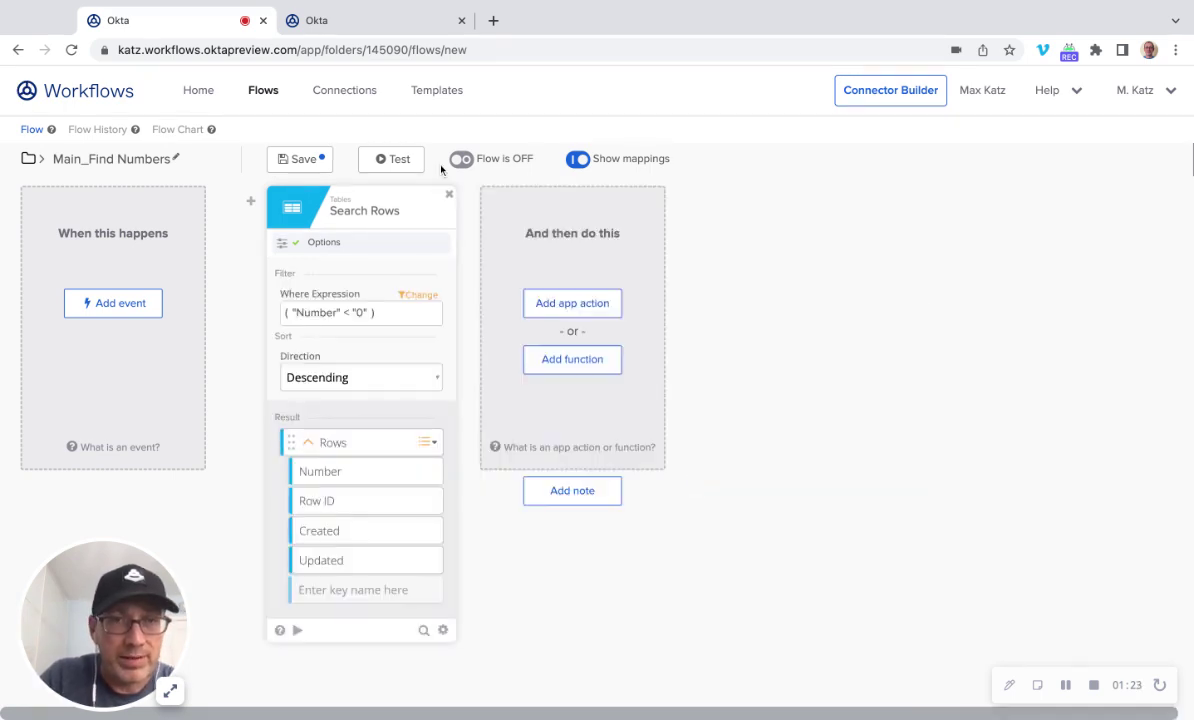
{"action": "left_click", "coordinate": [310, 21]}
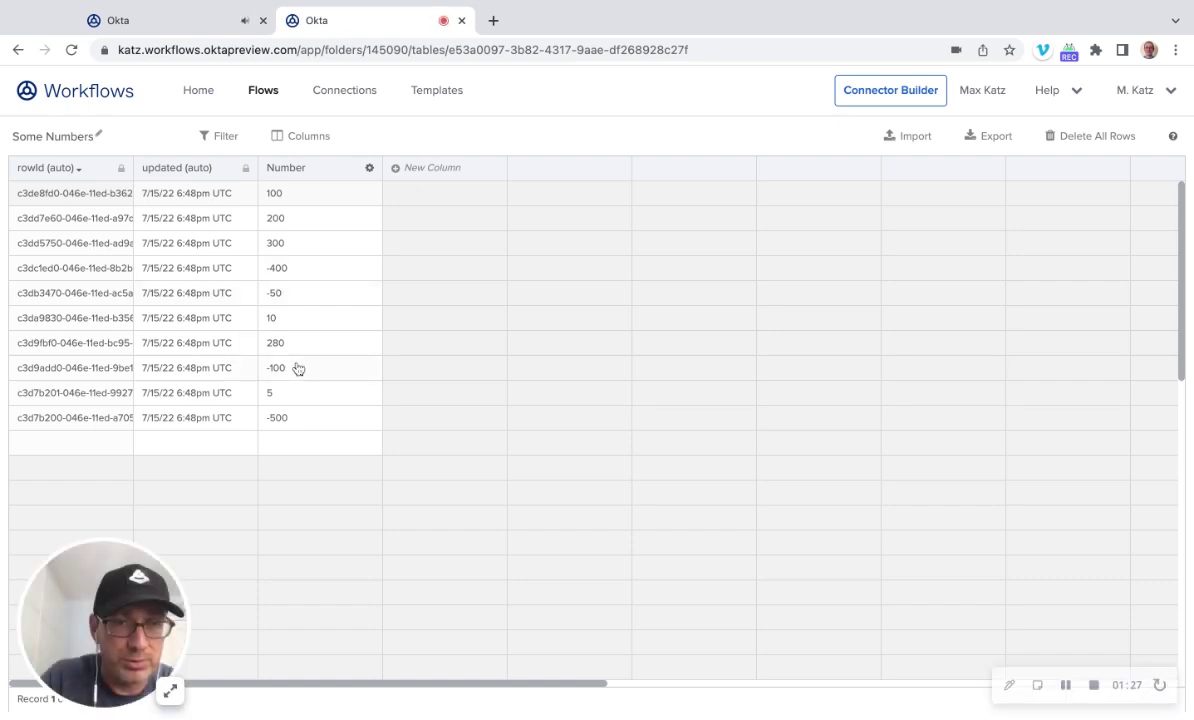
{"action": "left_click", "coordinate": [200, 22]}
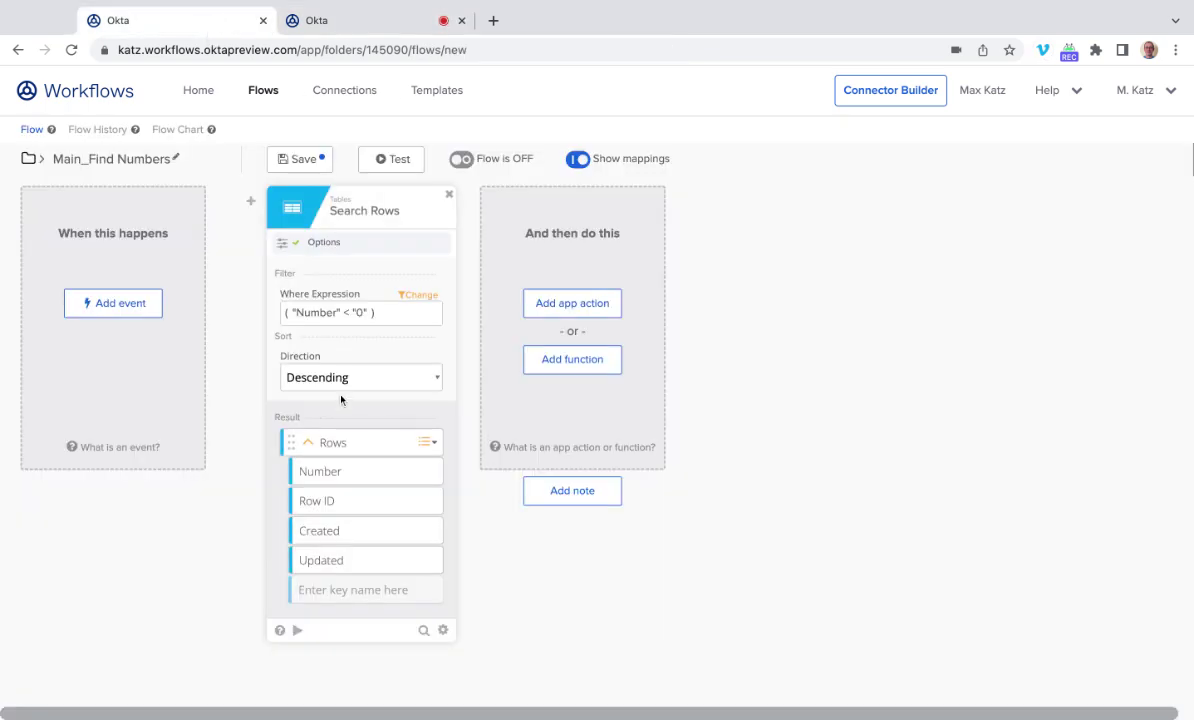
- Test-run the Search Rows card, then save Main_Find Numbers and go back to the flows list
{"action": "left_click", "coordinate": [299, 631]}
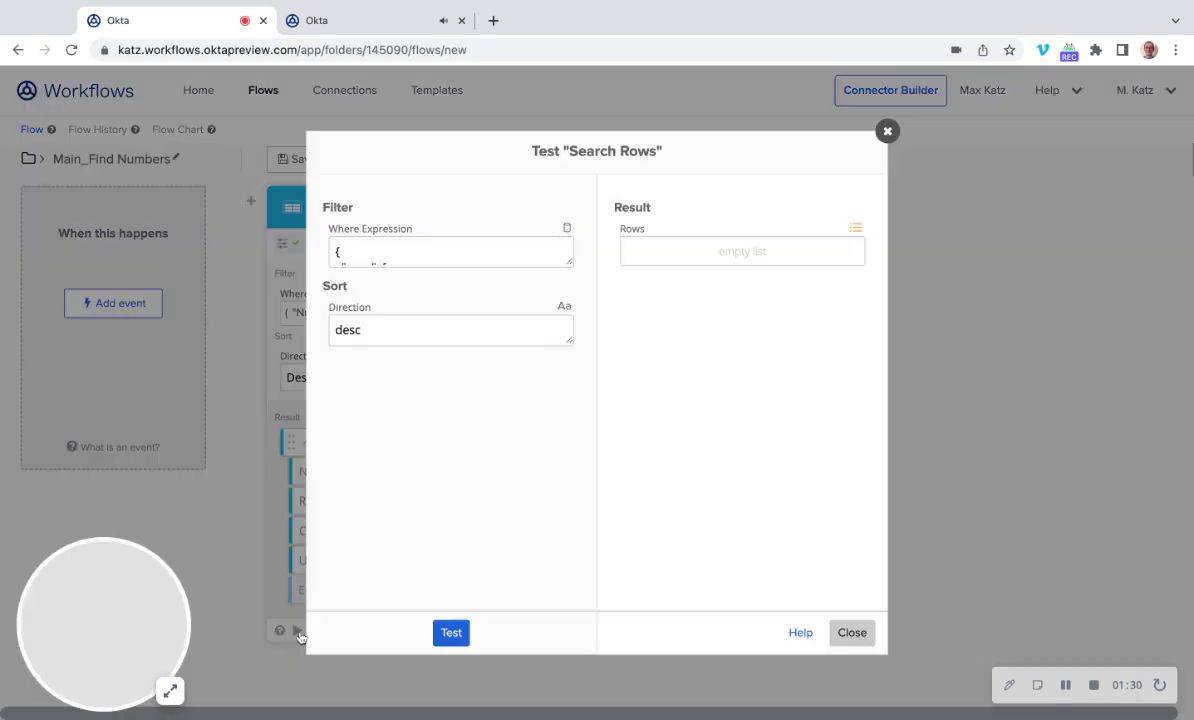
{"action": "left_click", "coordinate": [453, 634]}
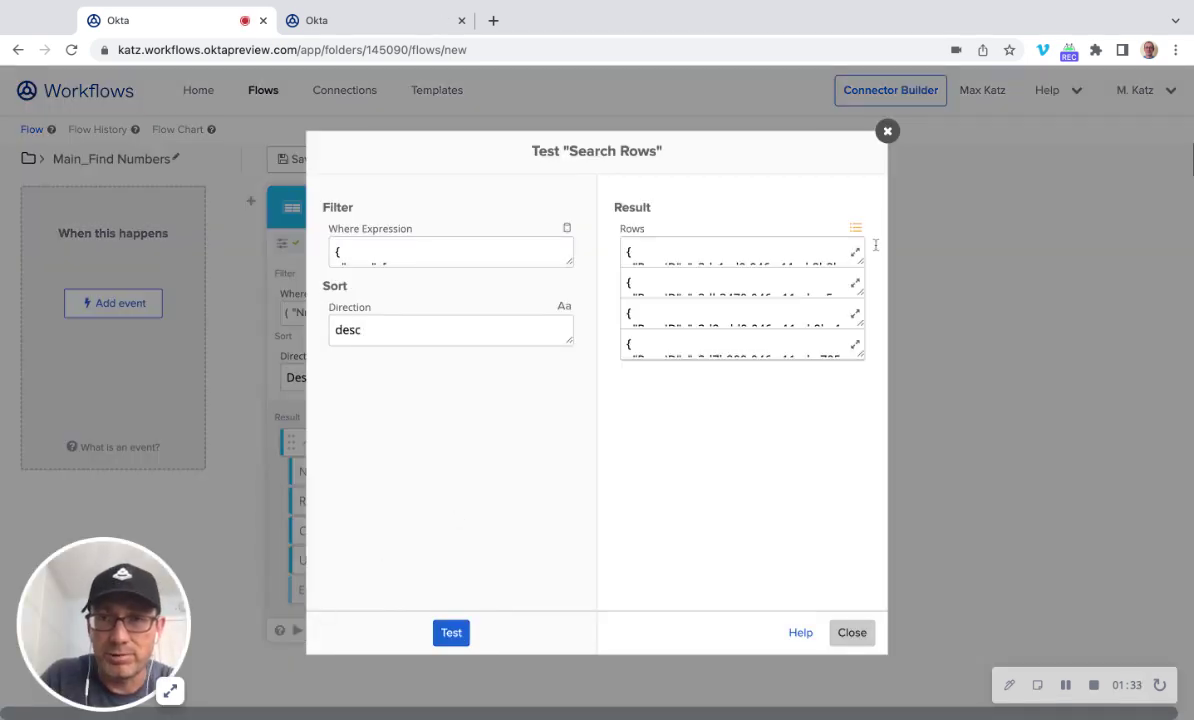
{"action": "left_click", "coordinate": [850, 632]}
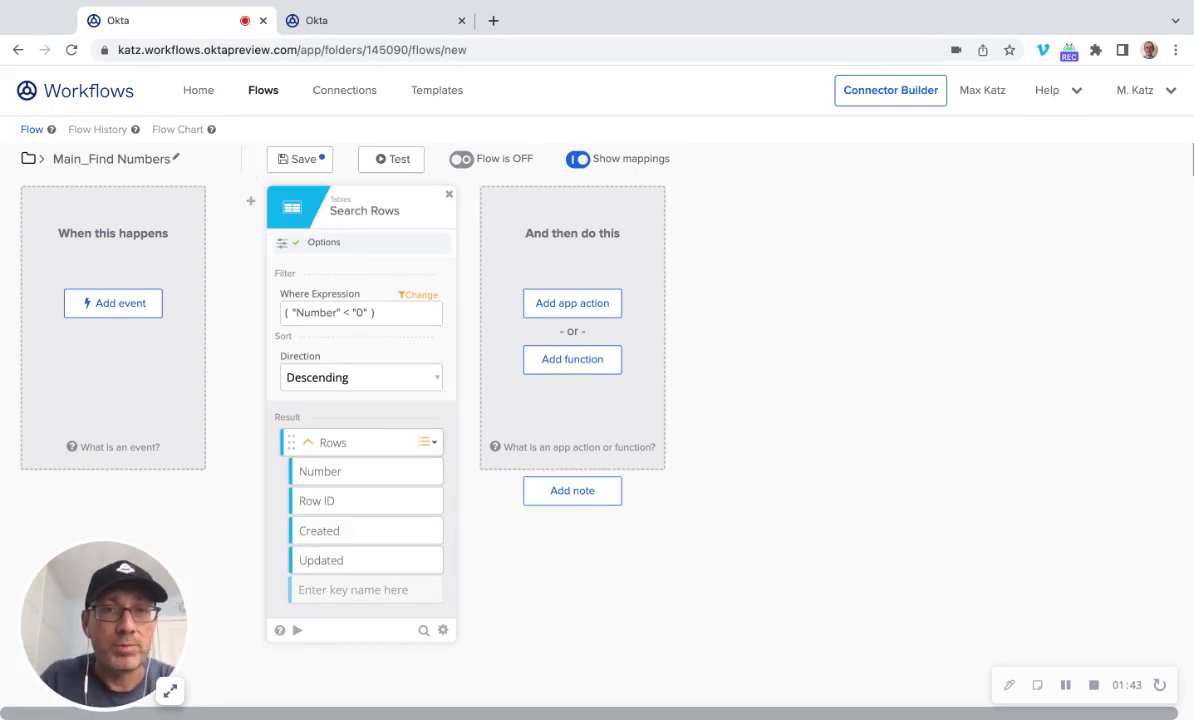
{"action": "left_click", "coordinate": [304, 166]}
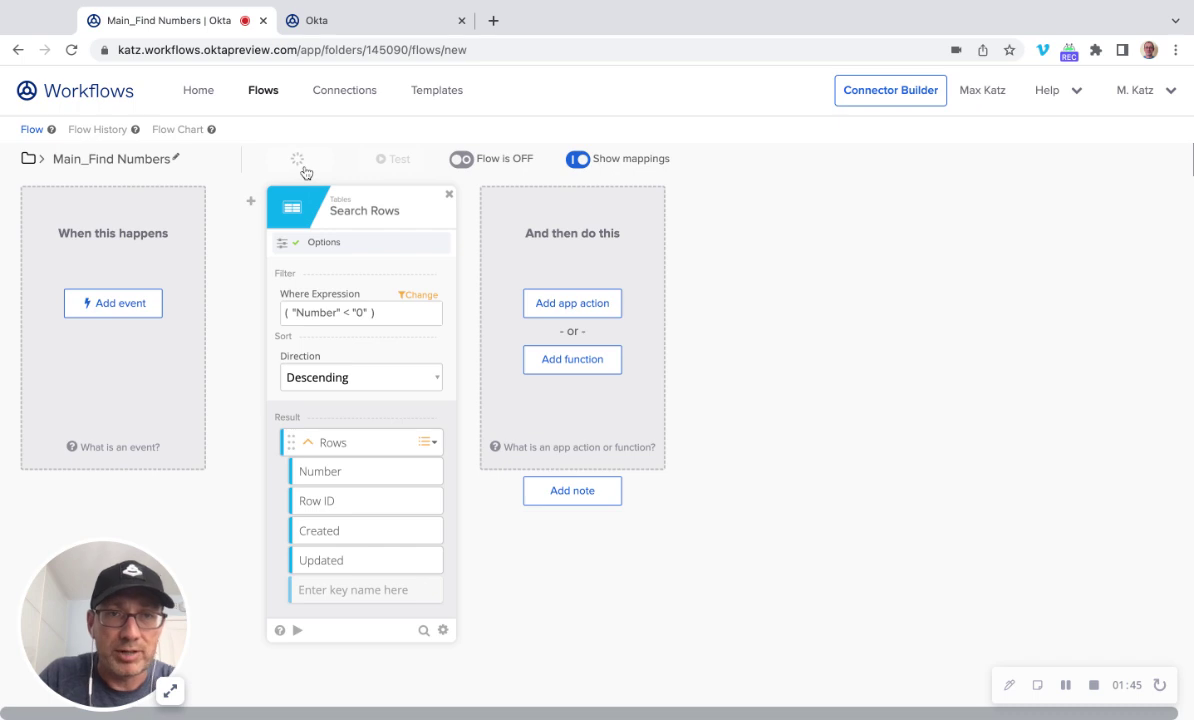
{"action": "left_click", "coordinate": [263, 93]}
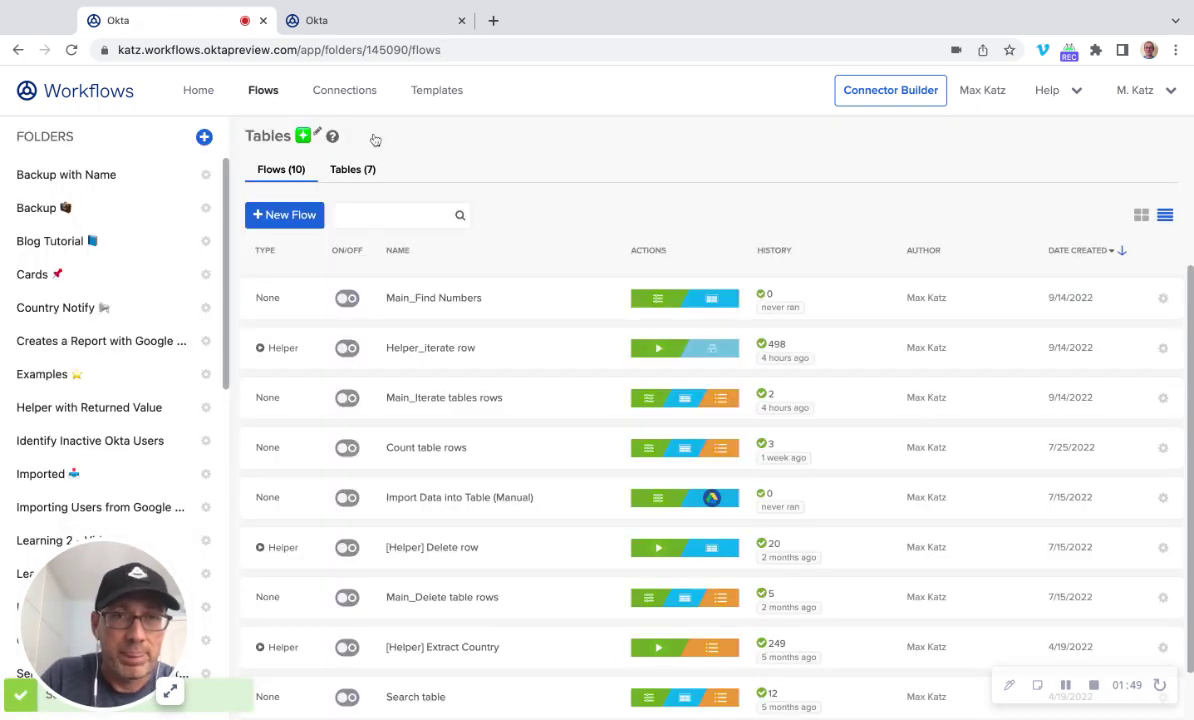
- Create a flow titled 'Helper_Delete Row' with Save all data turned on
{"action": "left_click", "coordinate": [260, 215]}
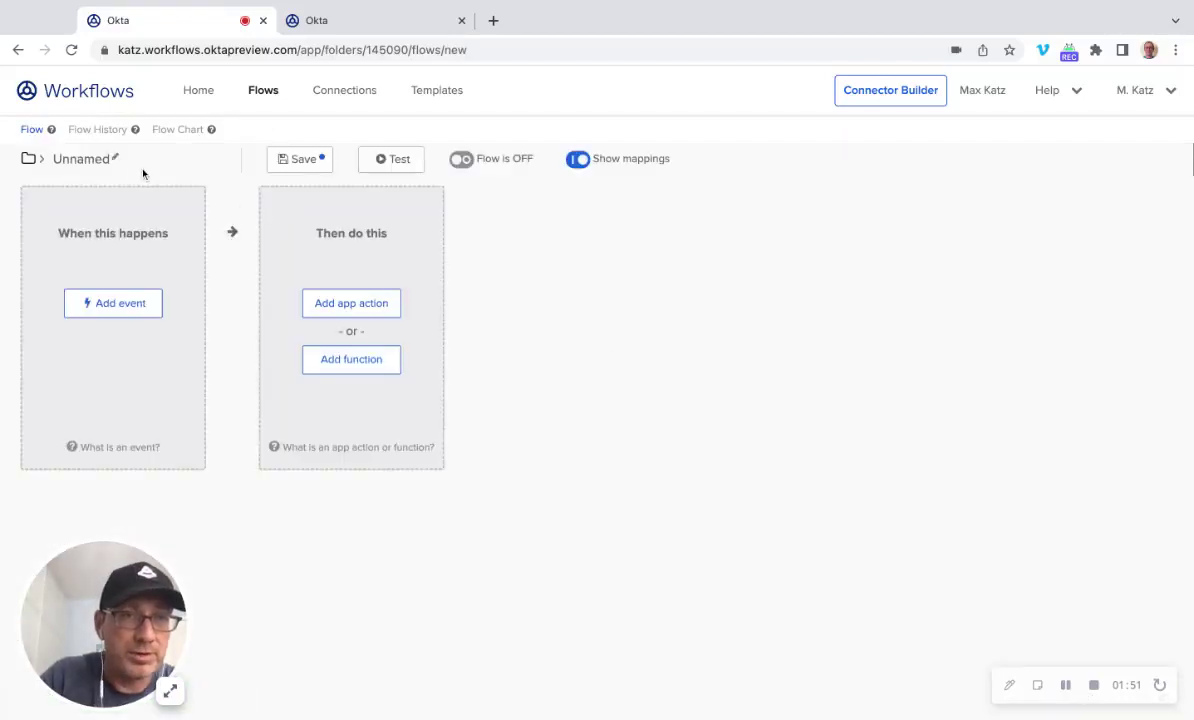
{"action": "left_click", "coordinate": [97, 162]}
{"action": "type", "text": "Helper_Delete Row"}
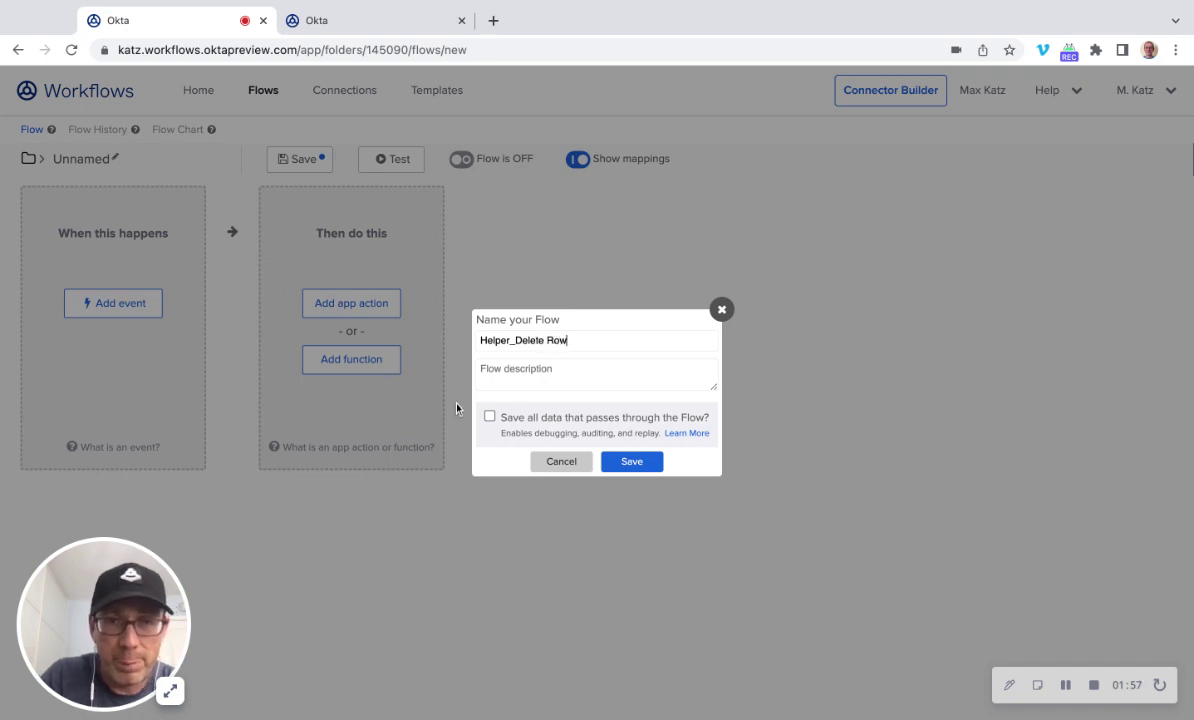
{"action": "left_click", "coordinate": [488, 419]}
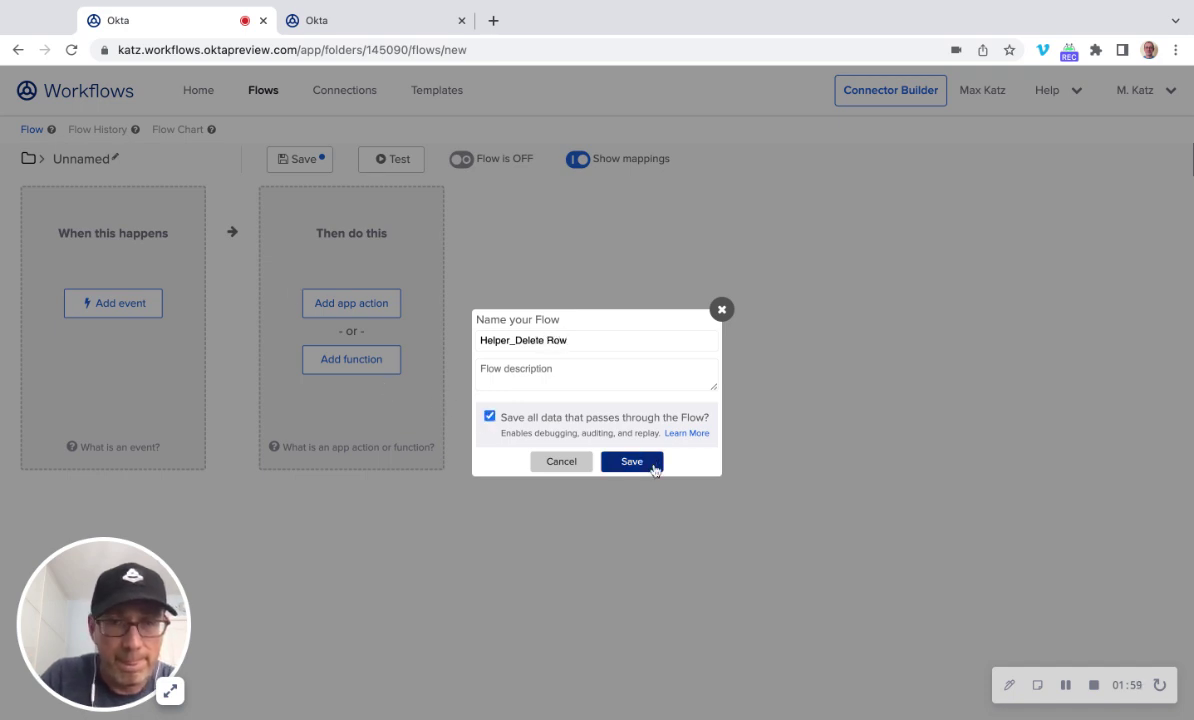
{"action": "left_click", "coordinate": [655, 470]}
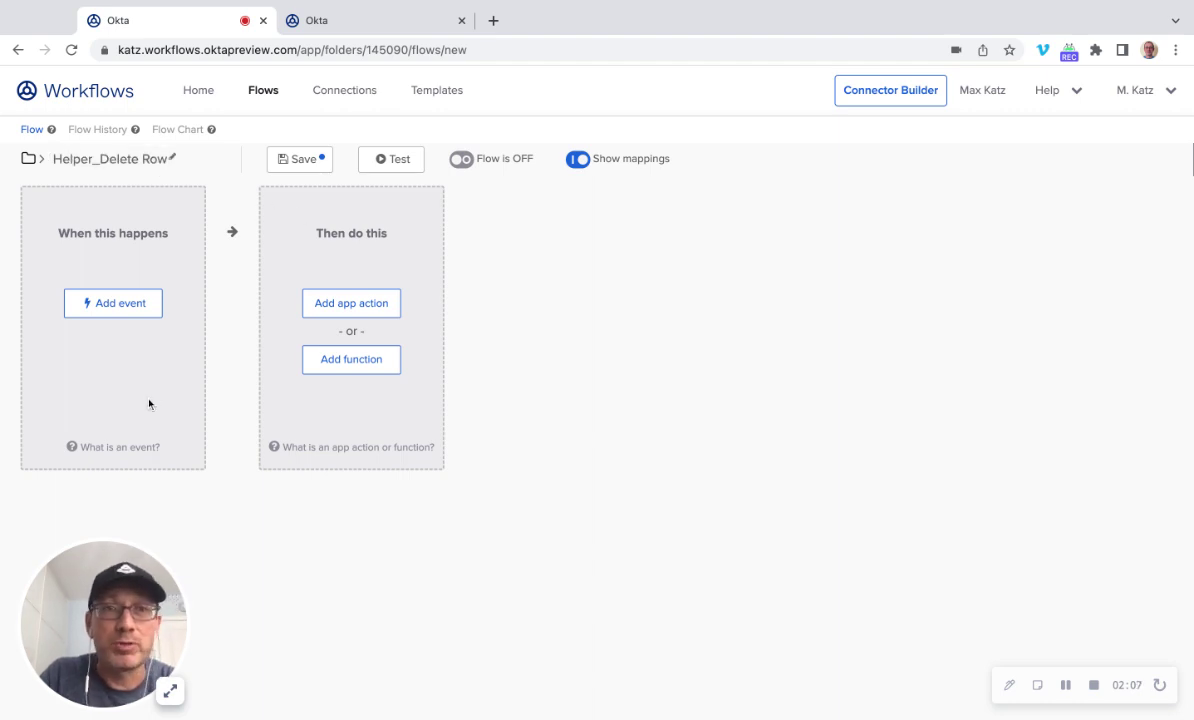
- Start the flow with a Helper Flow event taking a text input named Row ID
{"action": "left_click", "coordinate": [119, 302]}
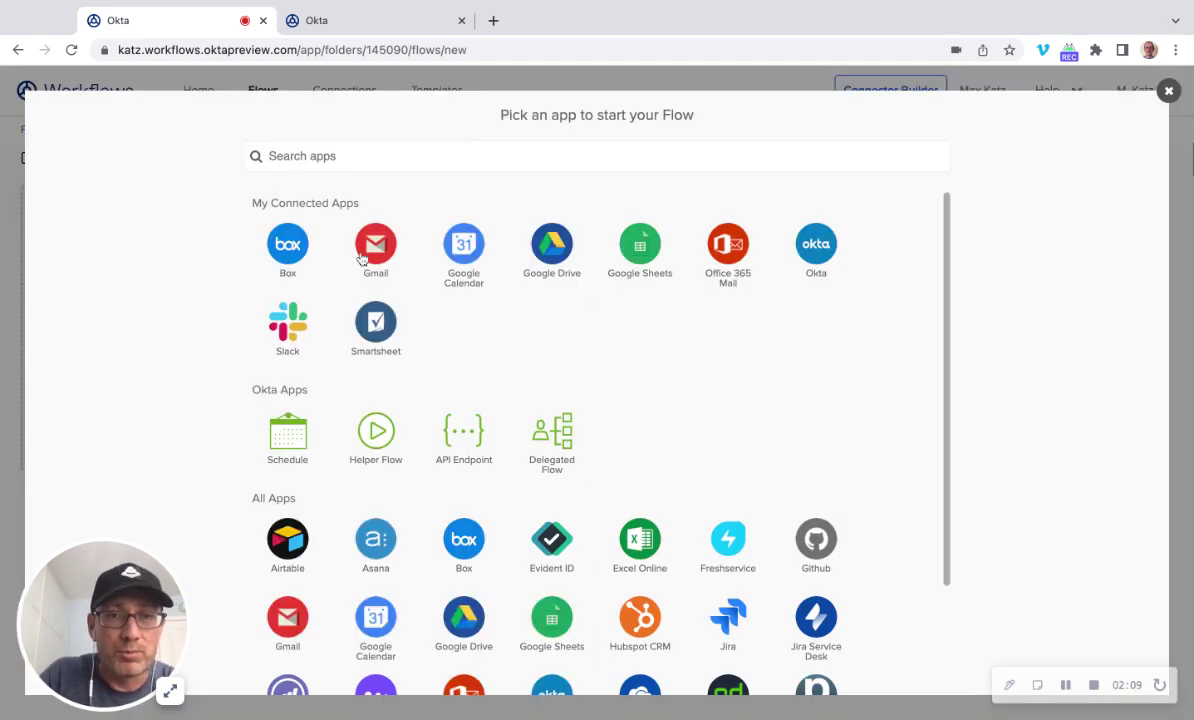
{"action": "left_click", "coordinate": [376, 432]}
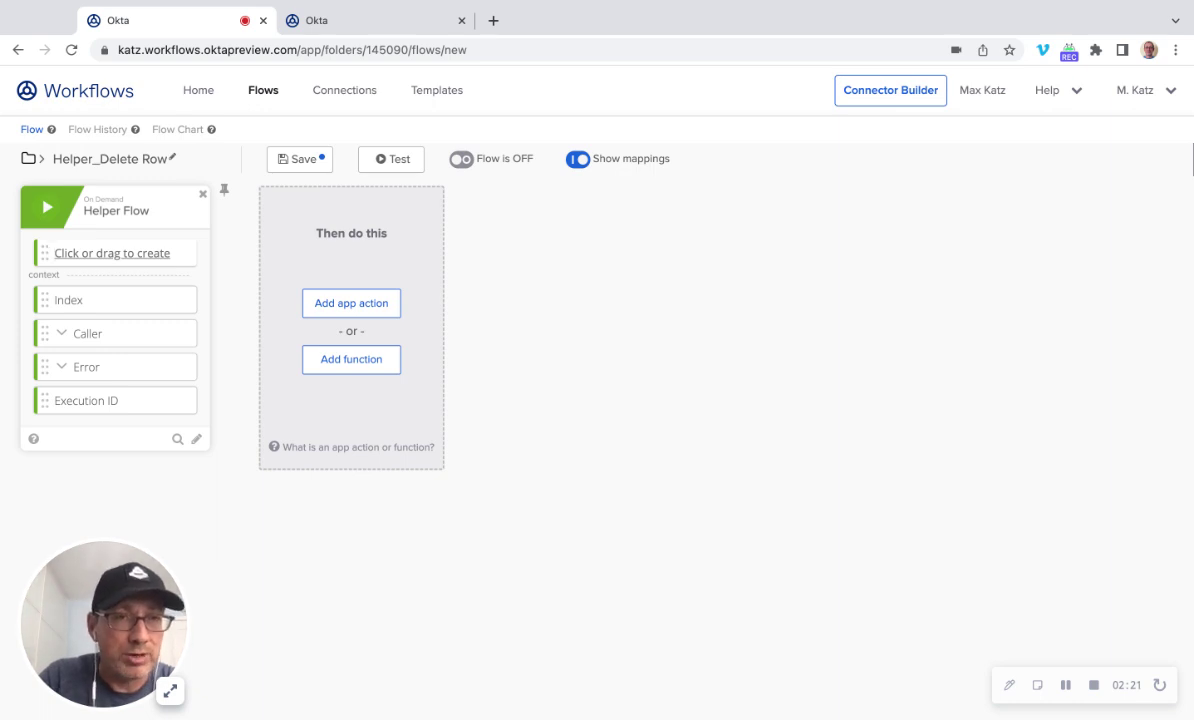
{"action": "type", "text": "Row ID"}
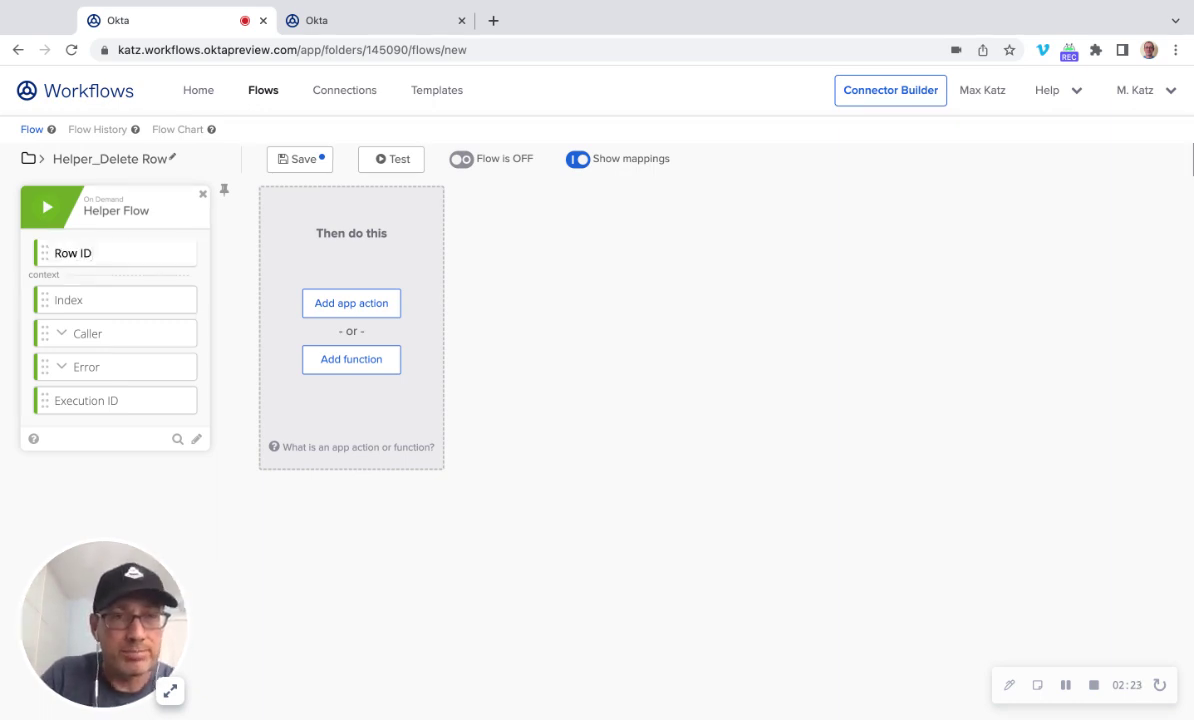
{"action": "key", "text": "Return"}
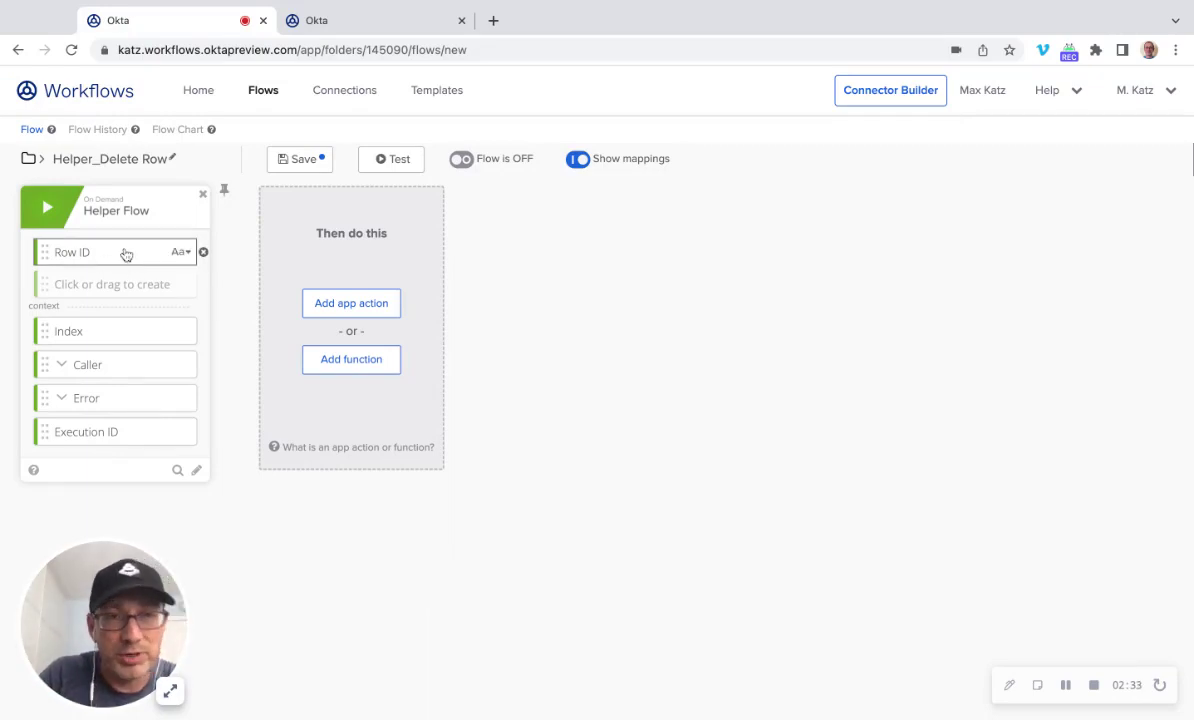
- Add a Tables Delete Row card on Some Numbers that deletes by Row ID
{"action": "left_click", "coordinate": [352, 362]}
{"action": "type", "text": "dele"}
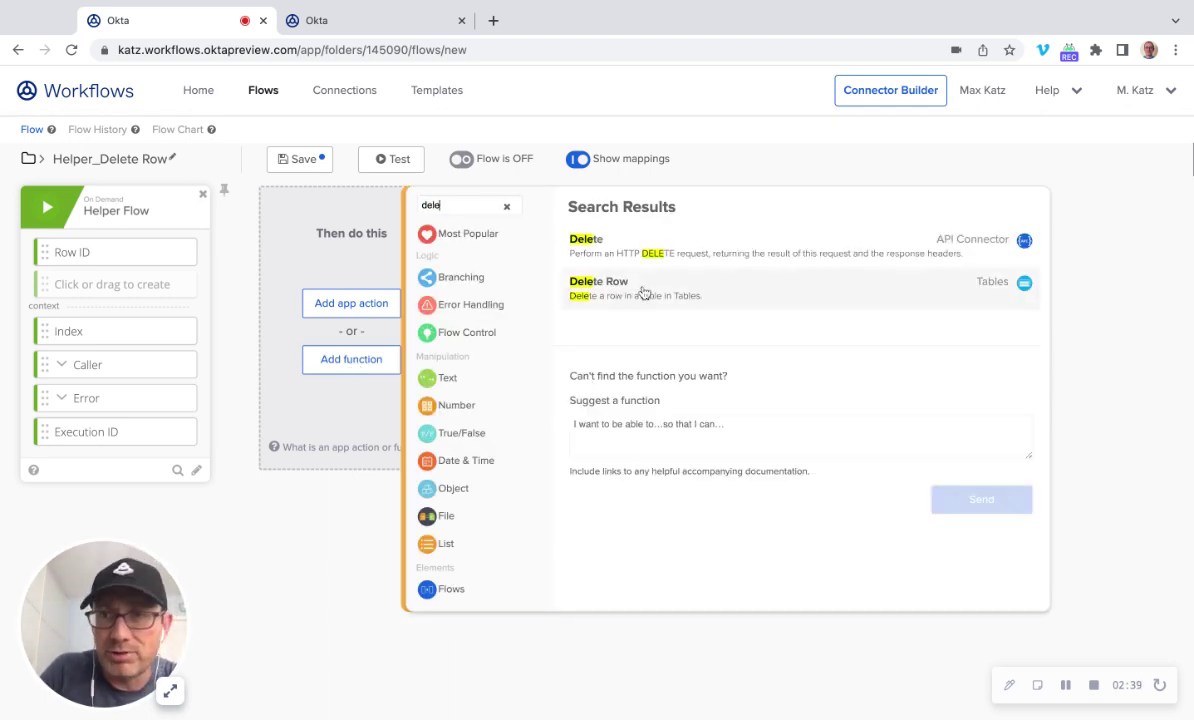
{"action": "left_click", "coordinate": [643, 292]}
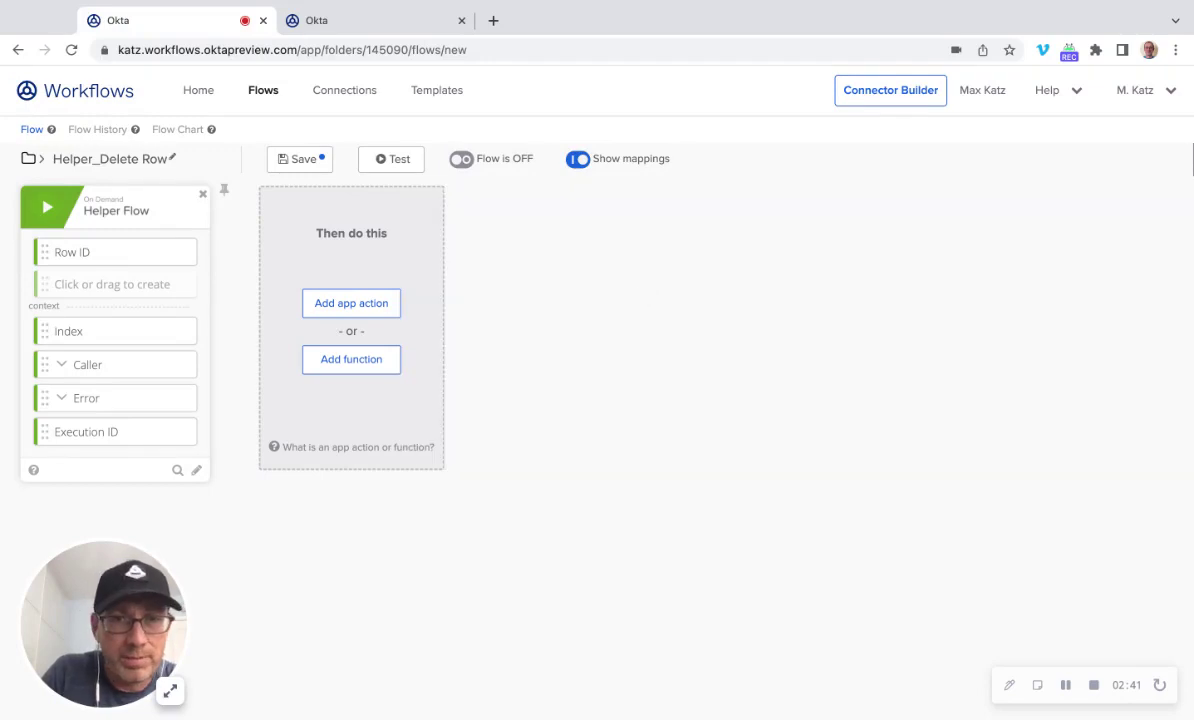
{"action": "left_click", "coordinate": [368, 329]}
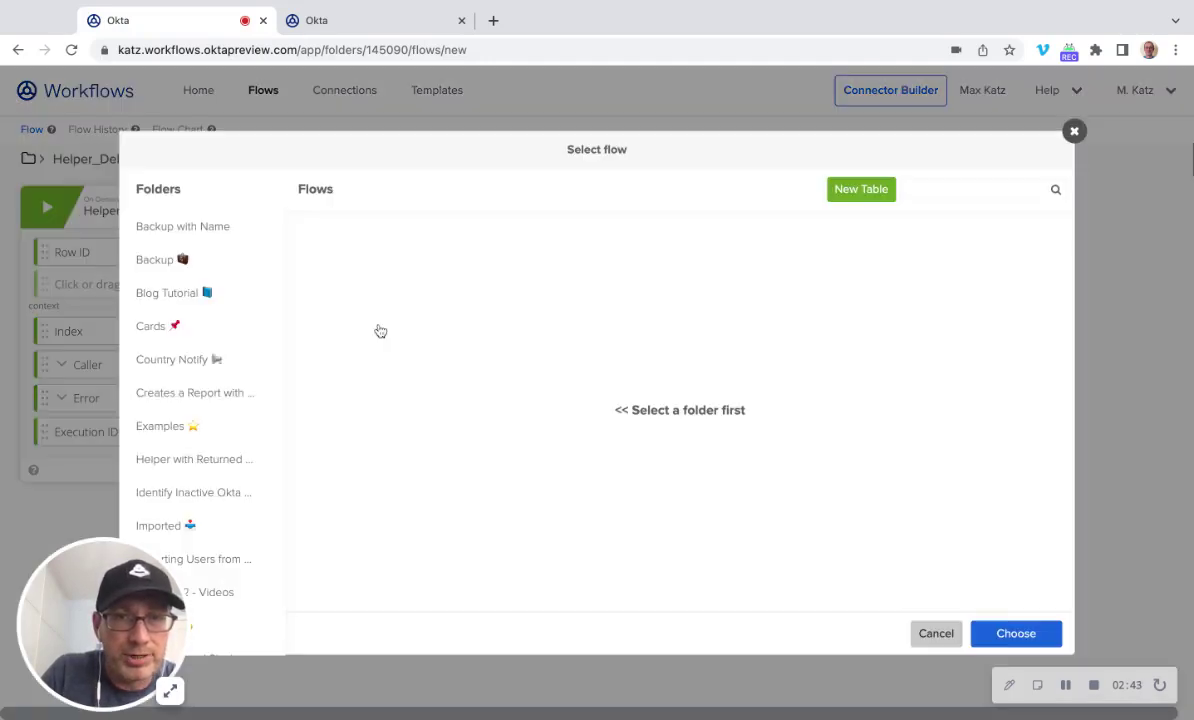
{"action": "scroll", "coordinate": [205, 290], "scroll_direction": "down", "scroll_amount": 5}
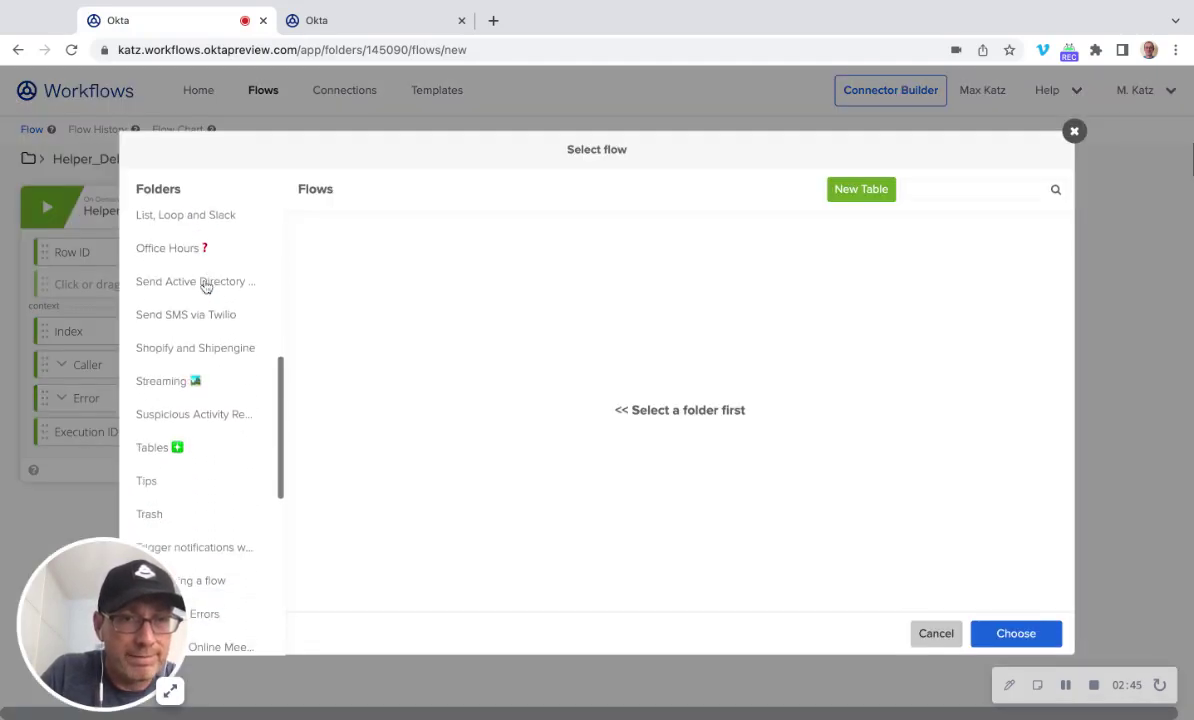
{"action": "left_click", "coordinate": [152, 404]}
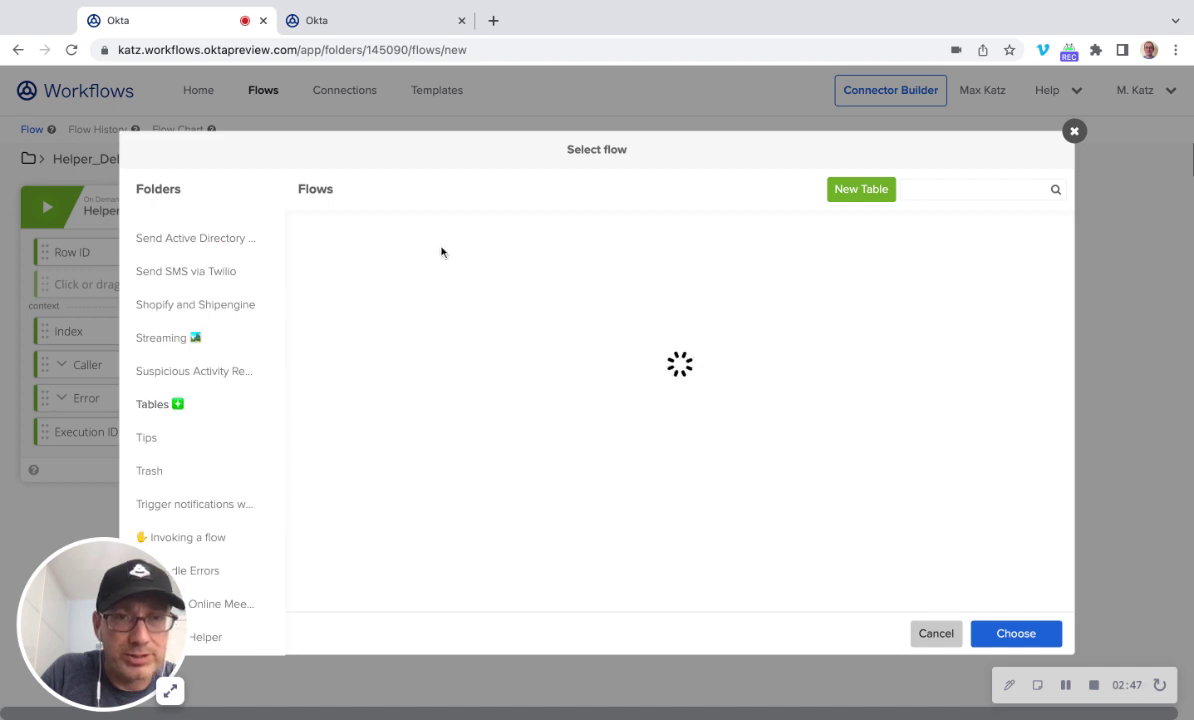
{"action": "left_click", "coordinate": [385, 244]}
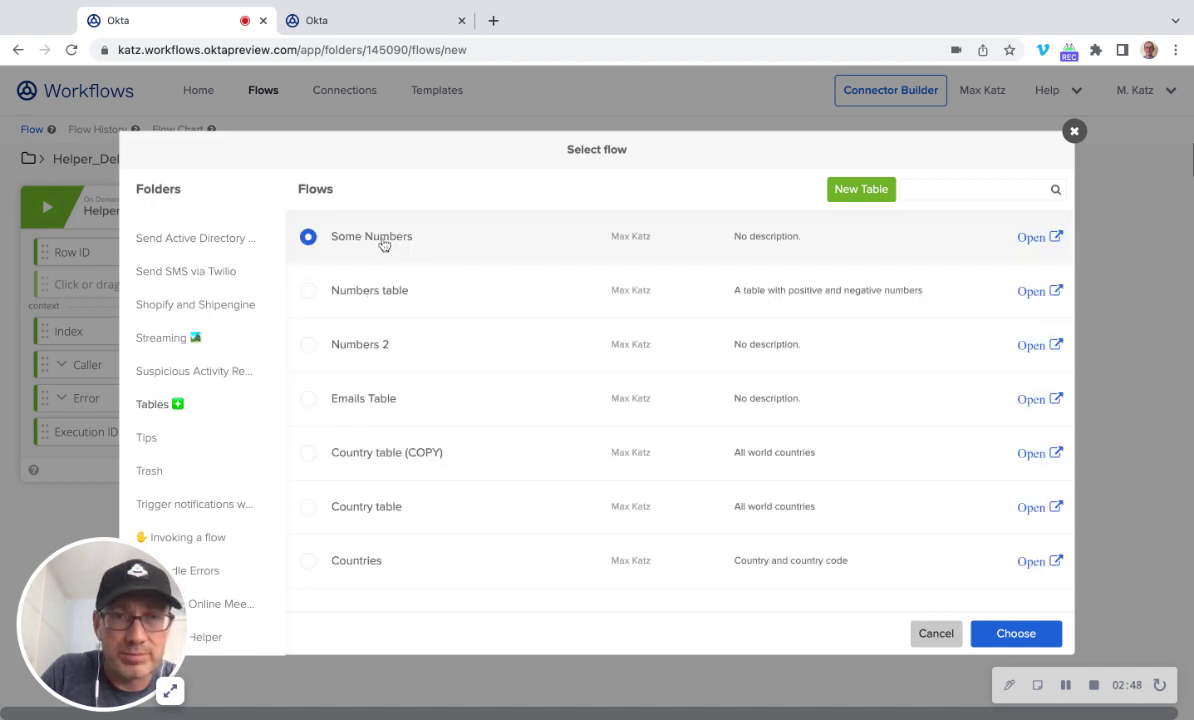
{"action": "left_click", "coordinate": [1023, 635]}
{"action": "left_click", "coordinate": [328, 389]}
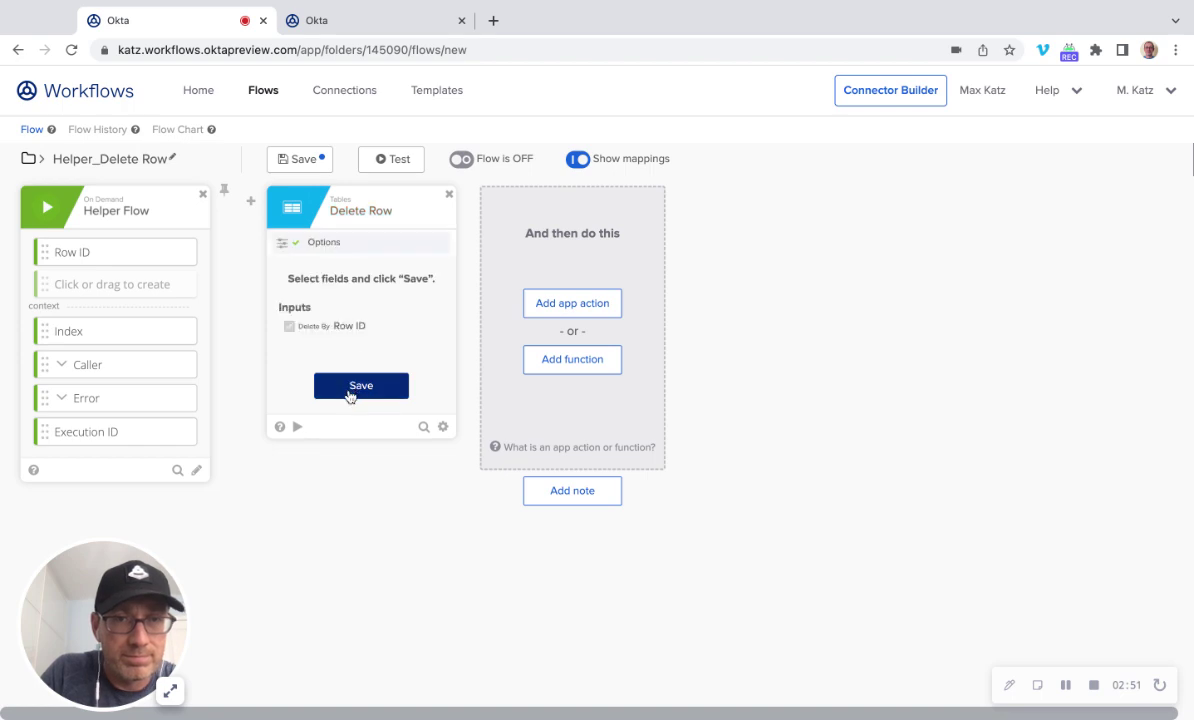
{"action": "left_click", "coordinate": [331, 387]}
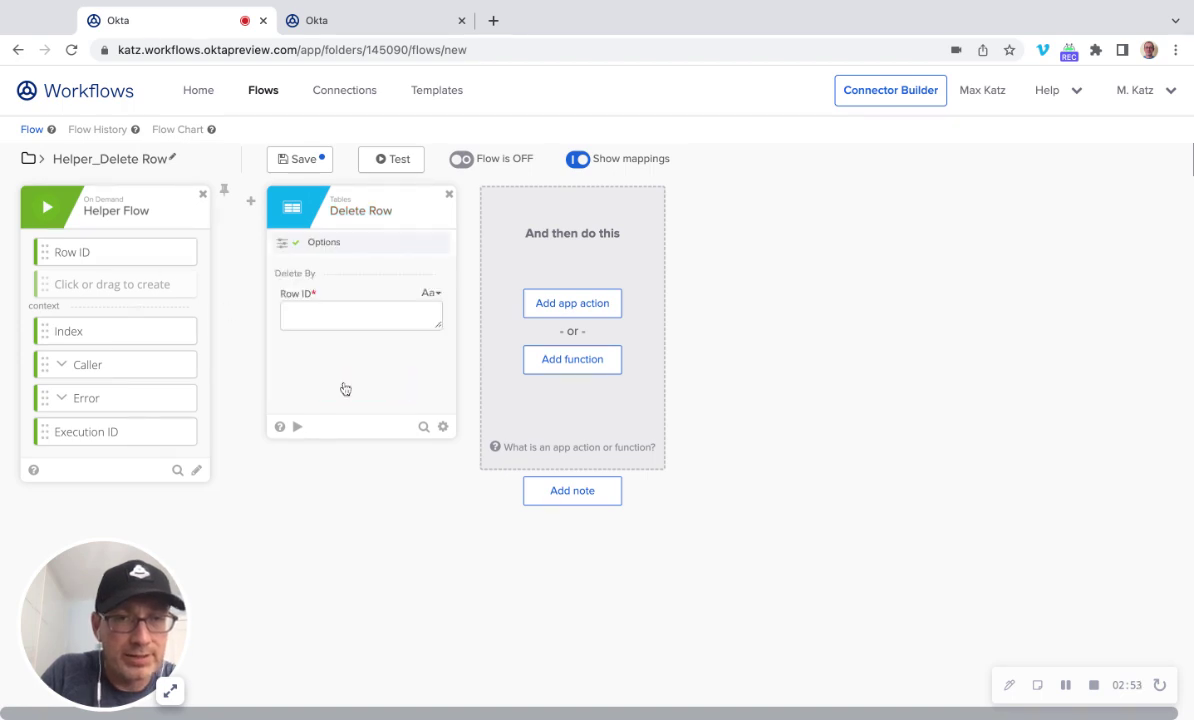
- Feed the helper's Row ID into Delete Row, save, and go back to the flows list
{"action": "left_click_drag", "start_coordinate": [107, 255], "coordinate": [360, 316]}
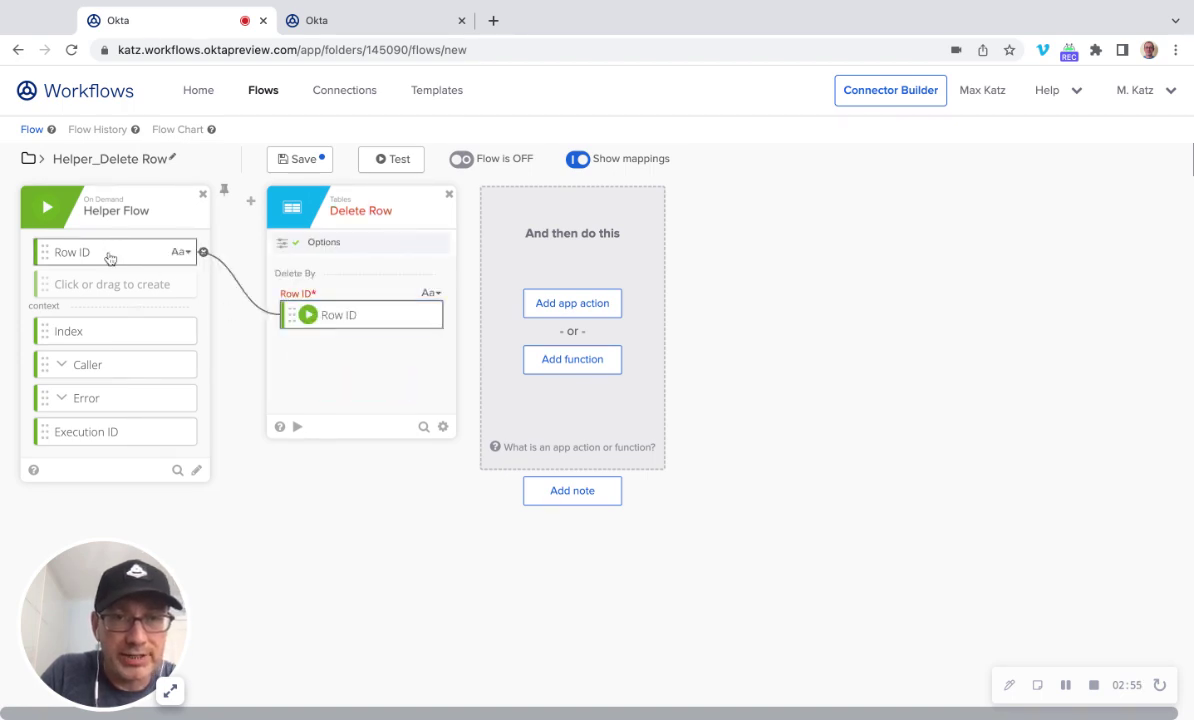
{"action": "left_click", "coordinate": [306, 168]}
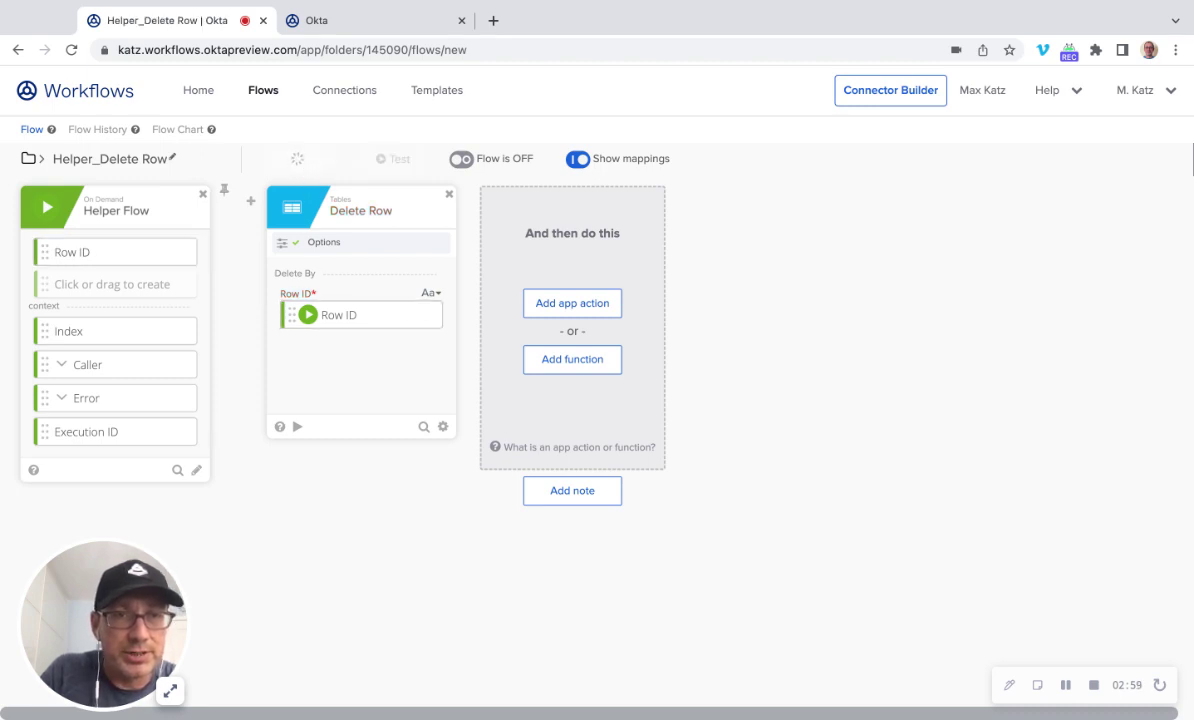
{"action": "left_click", "coordinate": [263, 90]}
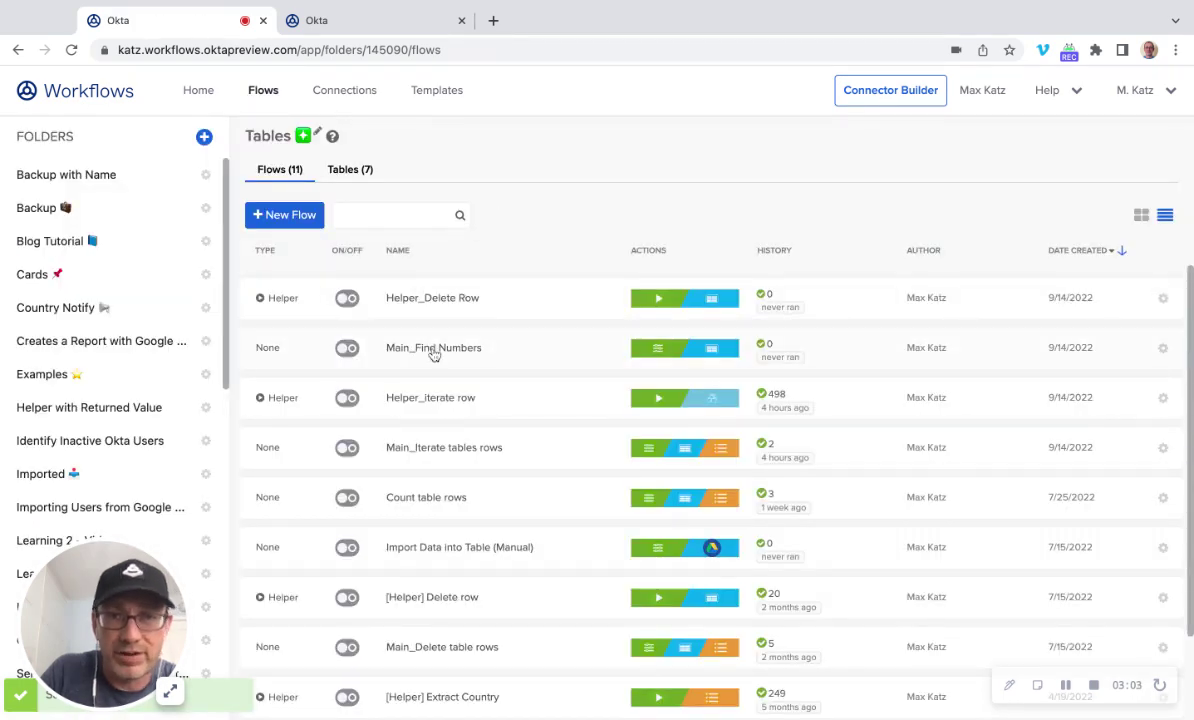
- In Main_Find Numbers, add a For Each card looping over the Search Rows results
{"action": "left_click", "coordinate": [433, 350]}
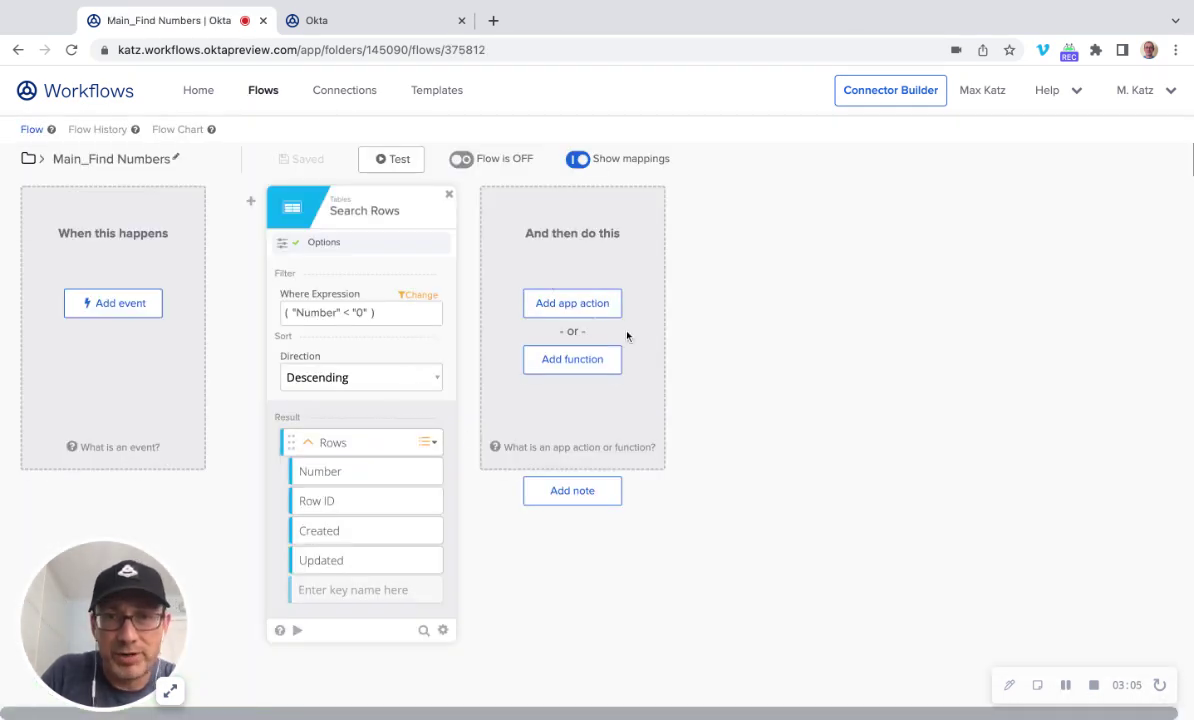
{"action": "left_click", "coordinate": [590, 368]}
{"action": "type", "text": "for ea"}
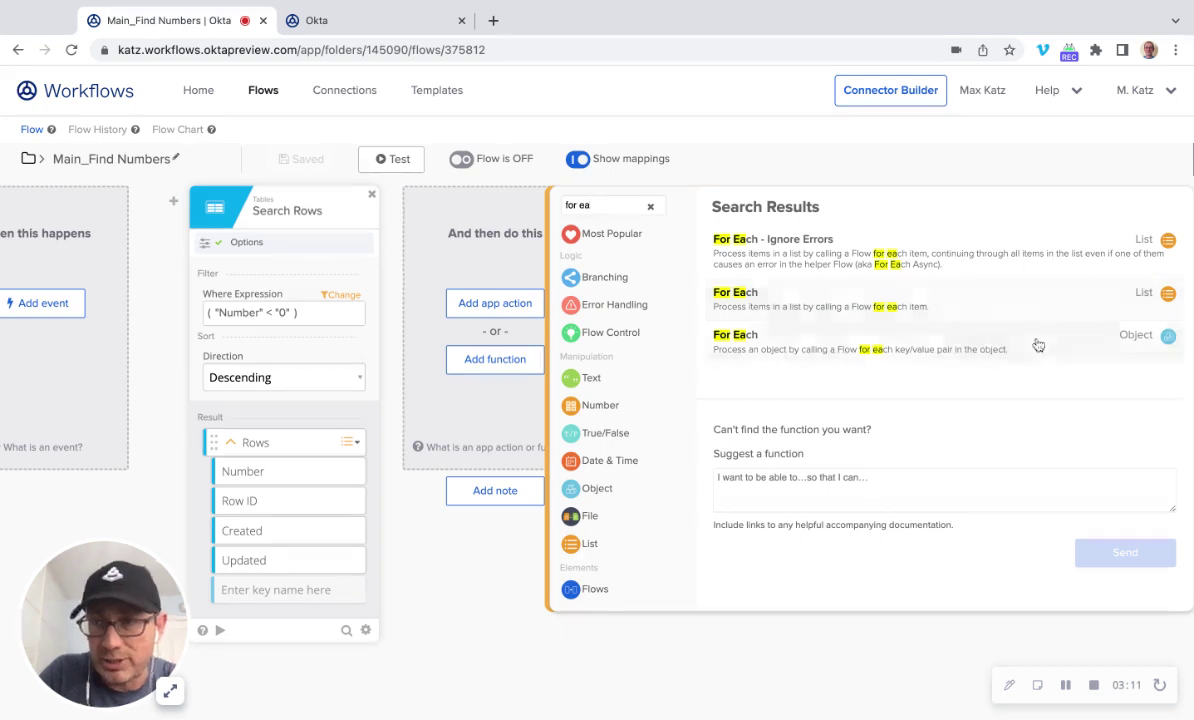
{"action": "left_click", "coordinate": [1029, 305]}
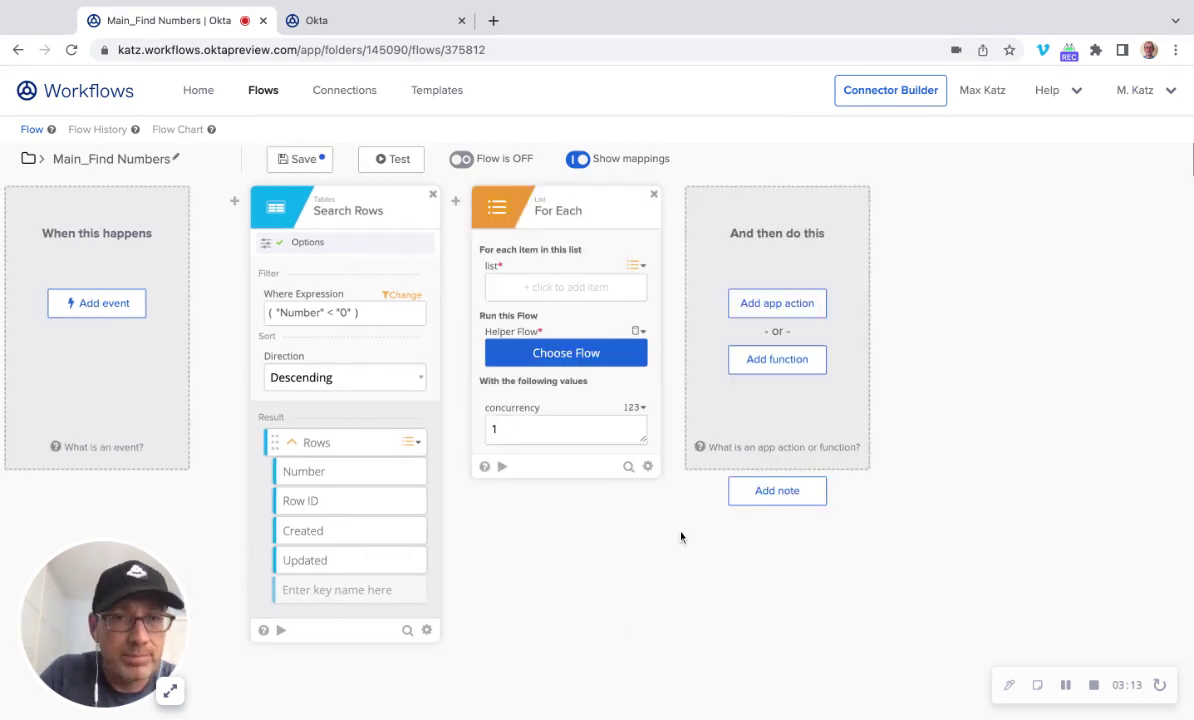
{"action": "left_click_drag", "start_coordinate": [313, 430], "coordinate": [566, 289]}
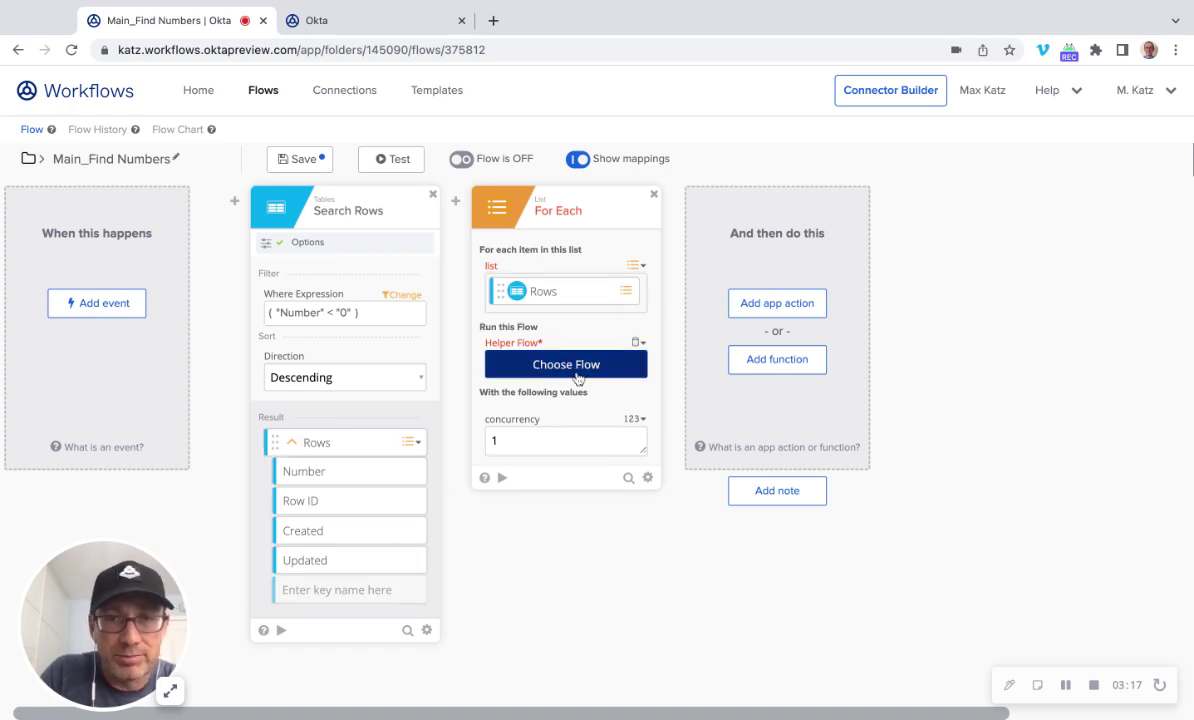
- Choose Helper_Delete Row from the Tables folder as the flow For Each runs
{"action": "left_click", "coordinate": [540, 356]}
{"action": "scroll", "coordinate": [194, 374], "scroll_direction": "down", "scroll_amount": 1}
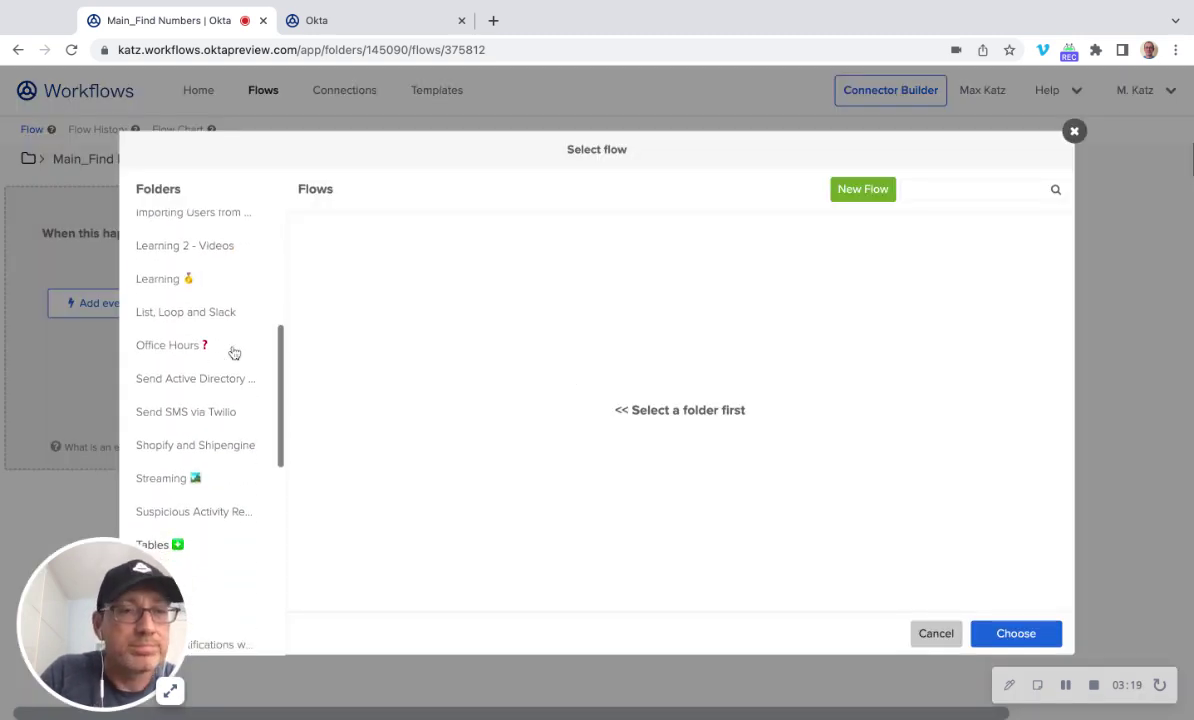
{"action": "scroll", "coordinate": [233, 352], "scroll_direction": "down", "scroll_amount": 2}
{"action": "left_click", "coordinate": [207, 434]}
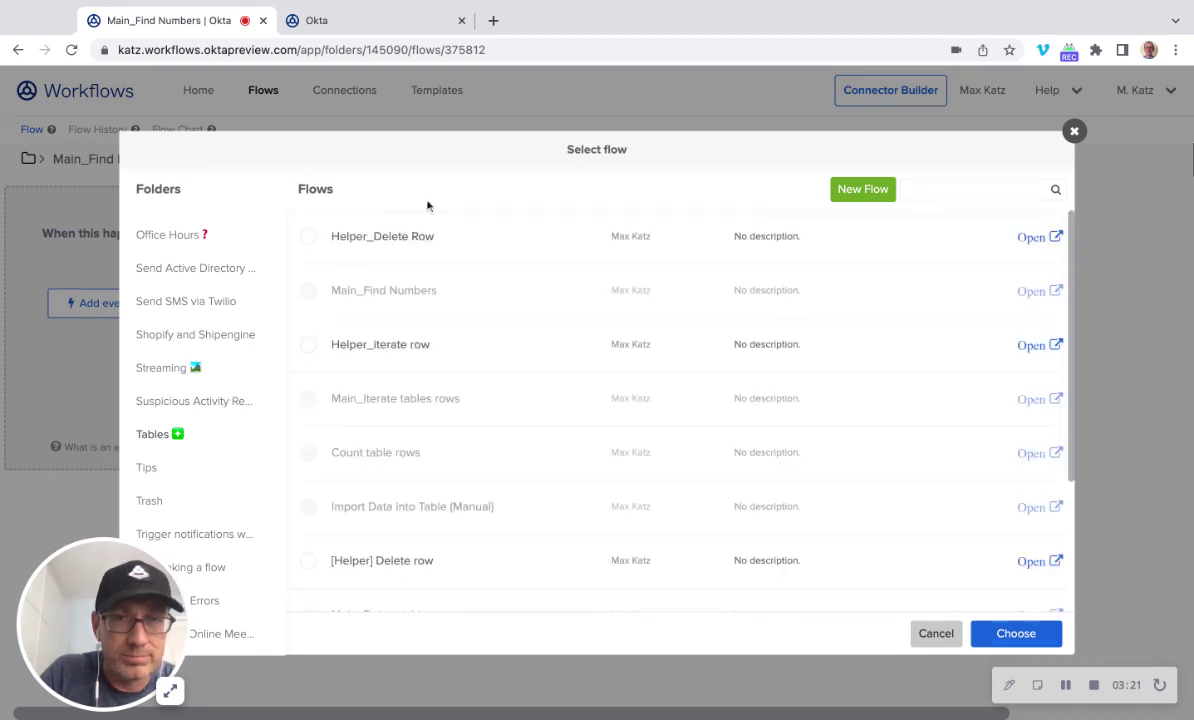
{"action": "left_click", "coordinate": [422, 238]}
{"action": "left_click", "coordinate": [1015, 633]}
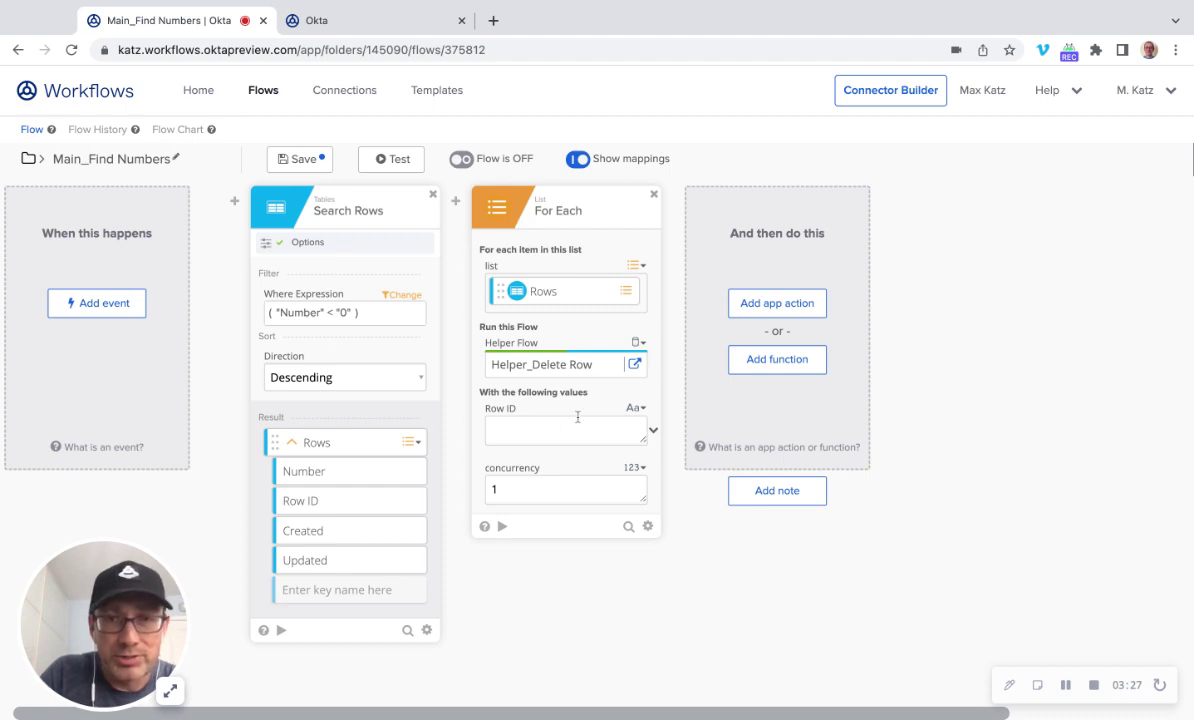
- Open Helper_Delete Row in a new tab to check its Row ID input
{"action": "left_click", "coordinate": [634, 364]}
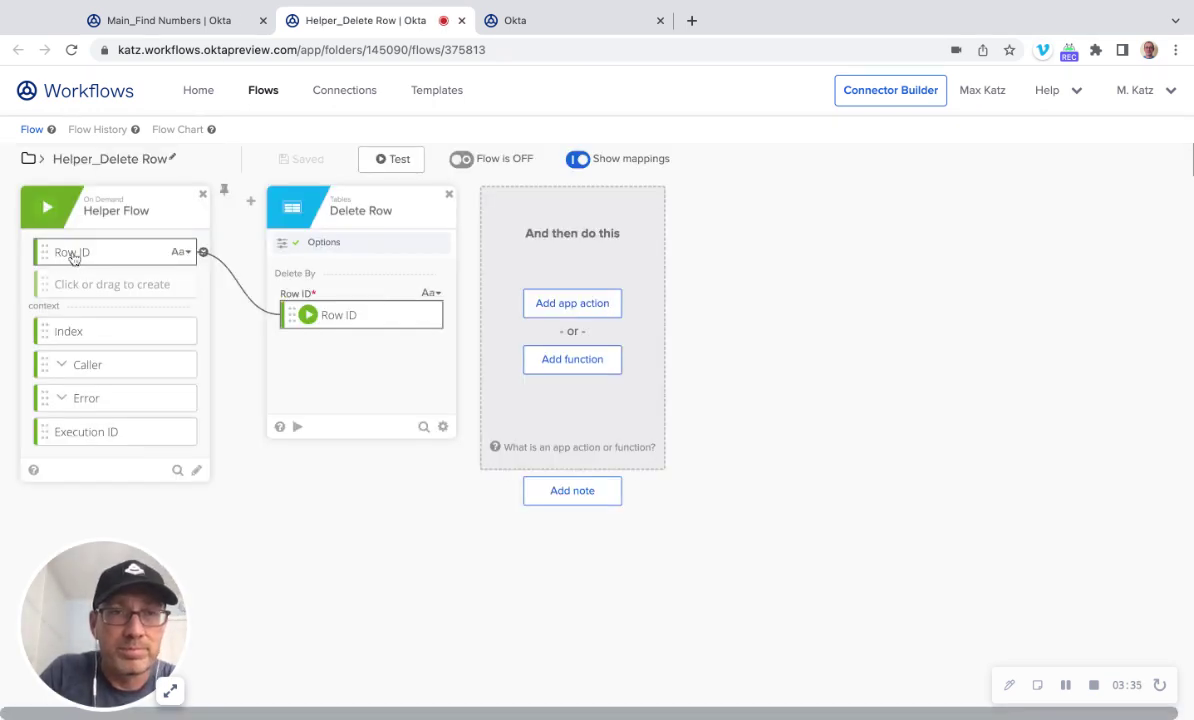
{"action": "left_click", "coordinate": [200, 23]}
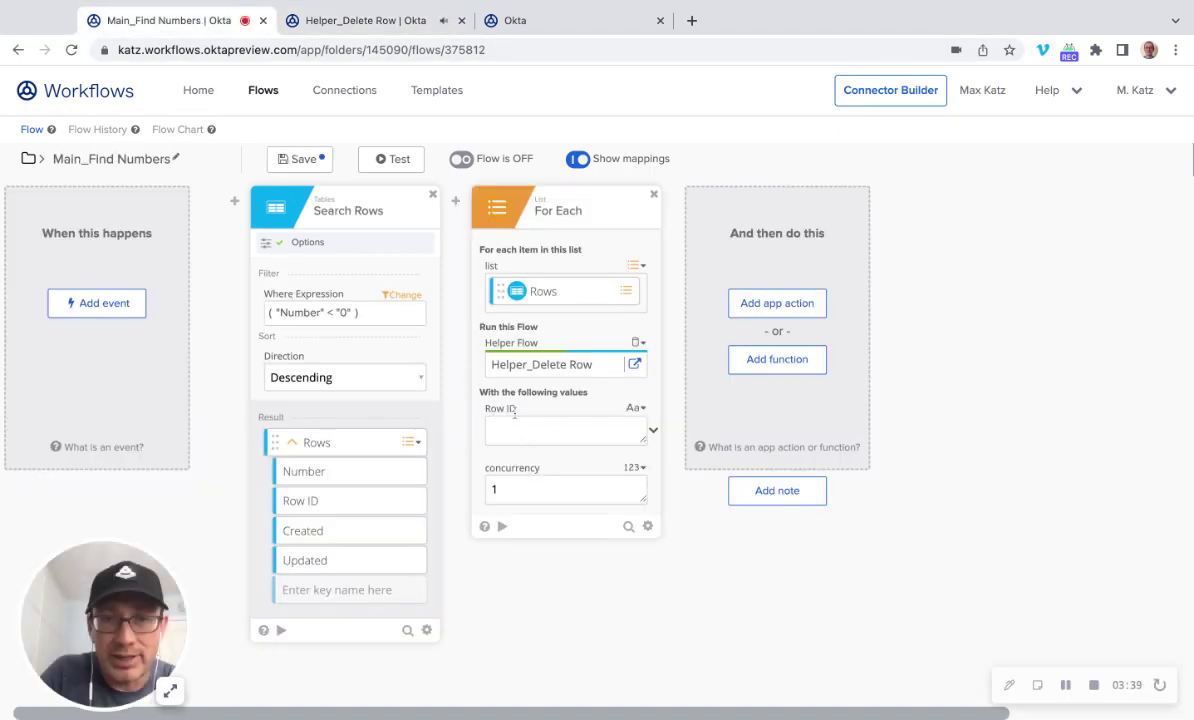
{"action": "left_click", "coordinate": [370, 20]}
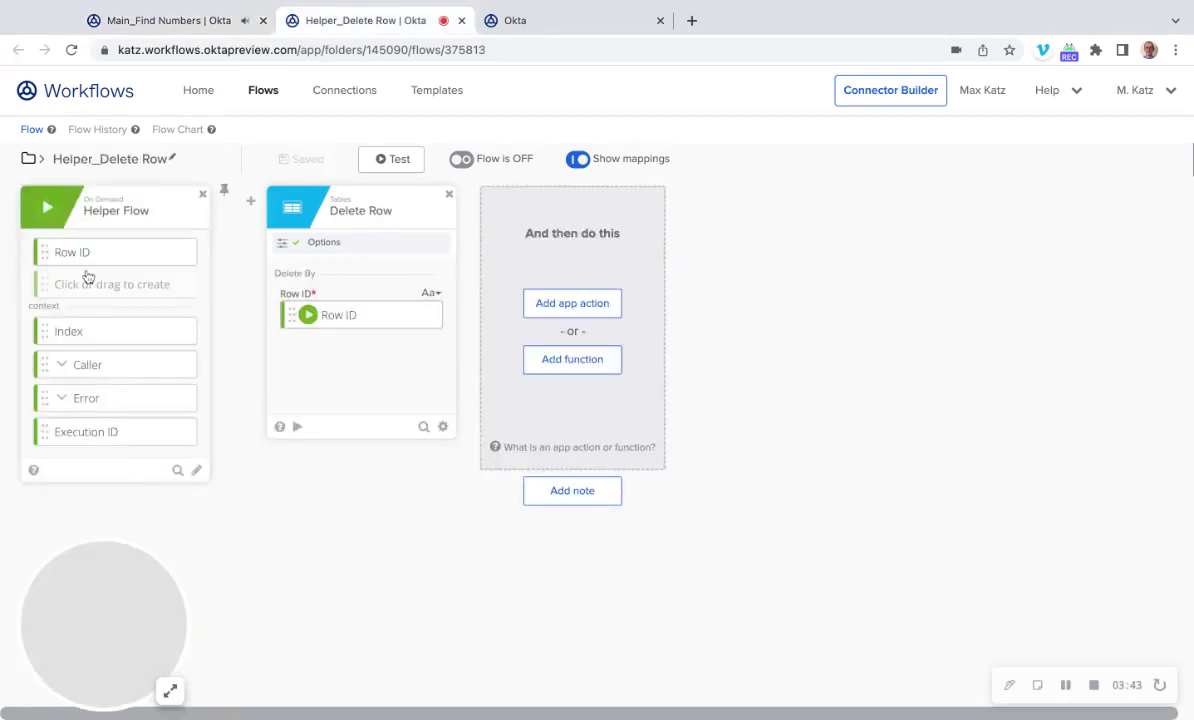
{"action": "left_click", "coordinate": [181, 21]}
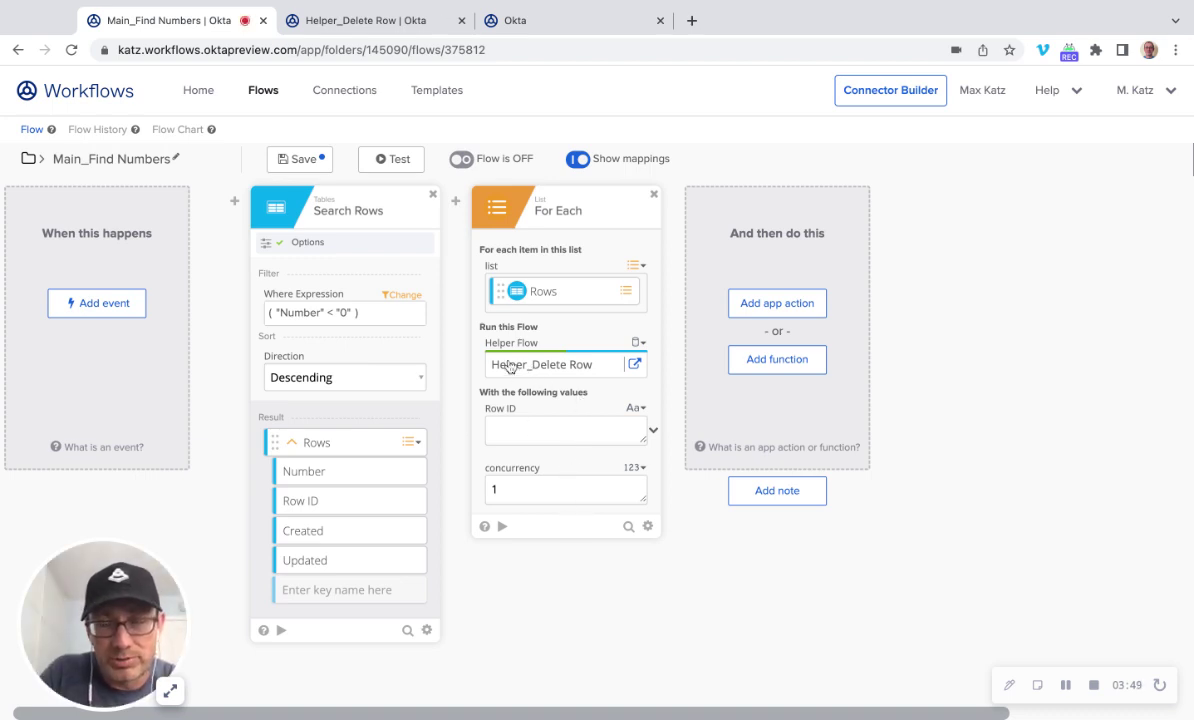
- Map each item's Row ID to the helper's Row ID, save, and switch to the helper tab
{"action": "left_click", "coordinate": [652, 432]}
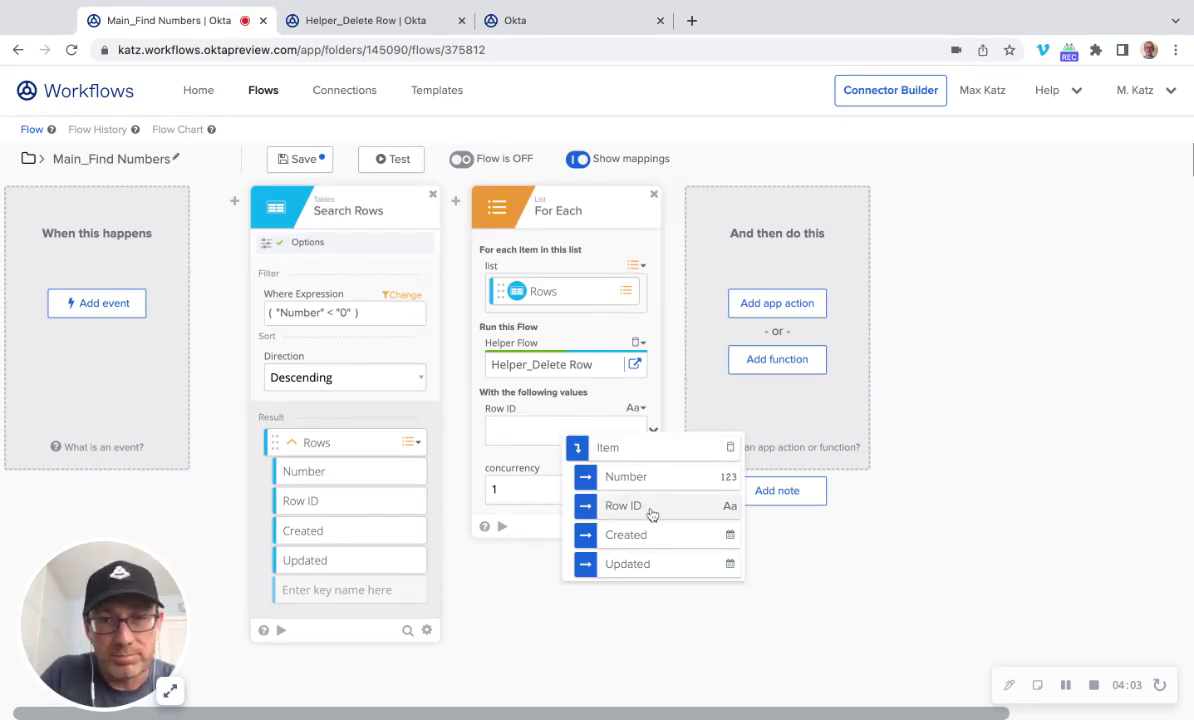
{"action": "left_click", "coordinate": [625, 506]}
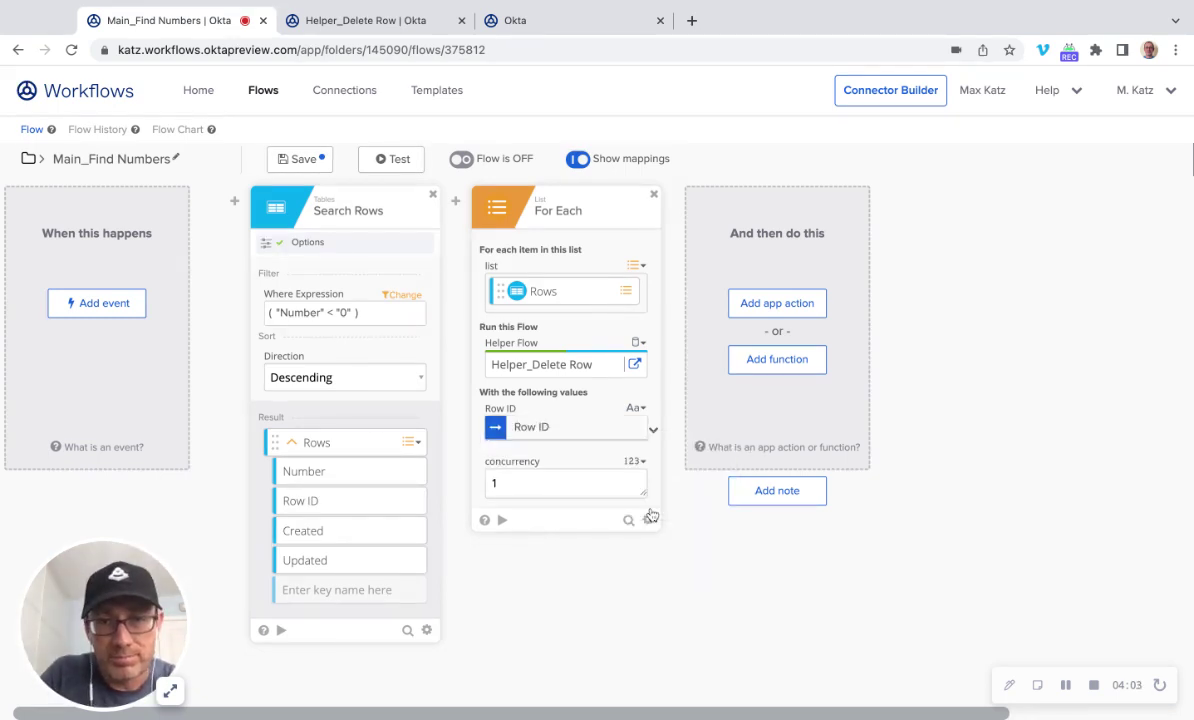
{"action": "left_click", "coordinate": [302, 161]}
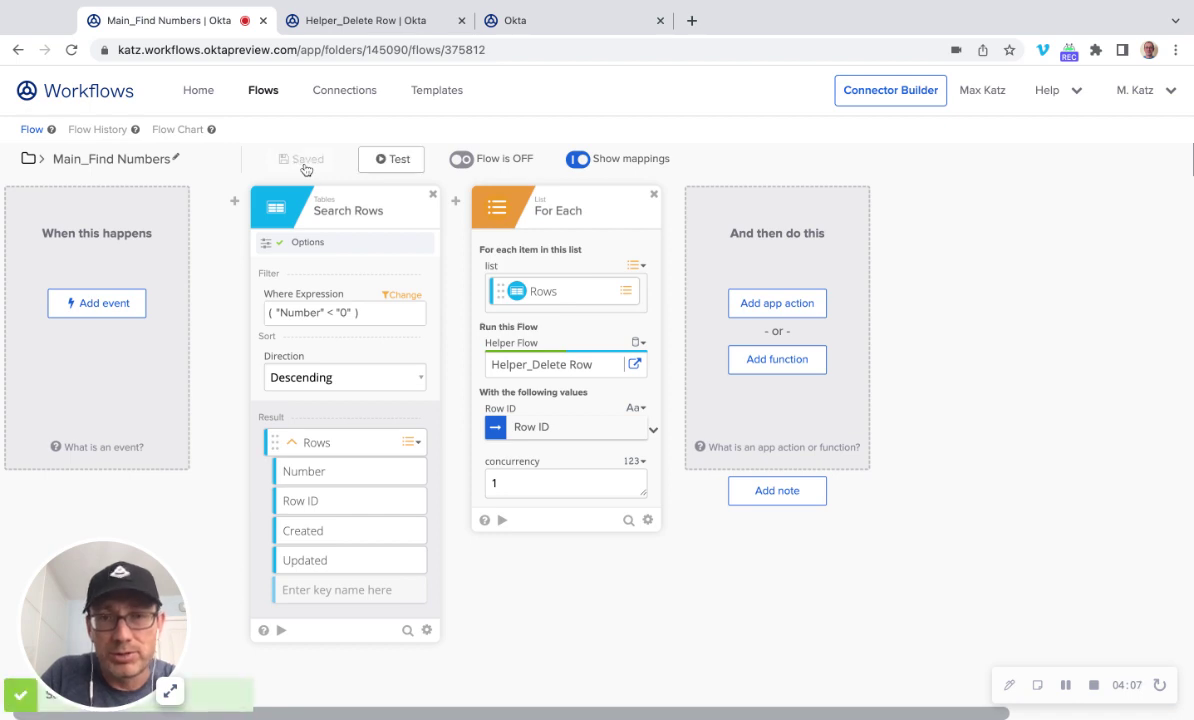
{"action": "left_click", "coordinate": [392, 22]}
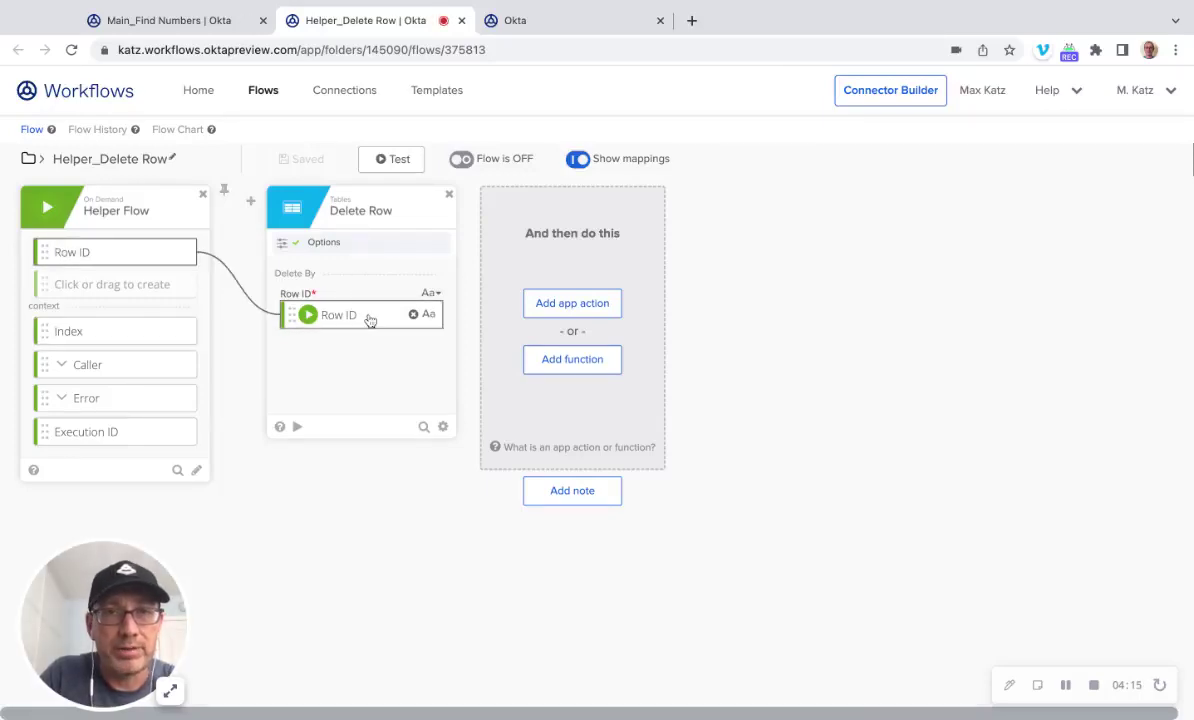
- Turn on both Helper_Delete Row and Main_Find Numbers
{"action": "left_click", "coordinate": [463, 161]}
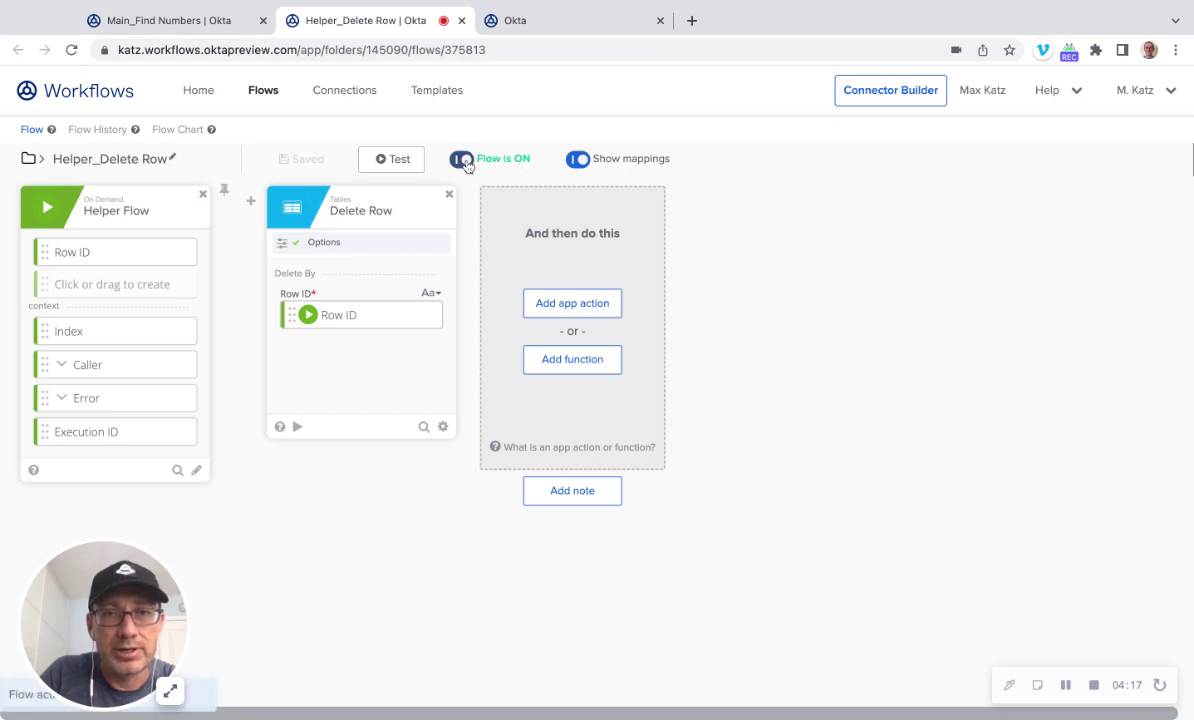
{"action": "left_click", "coordinate": [216, 20]}
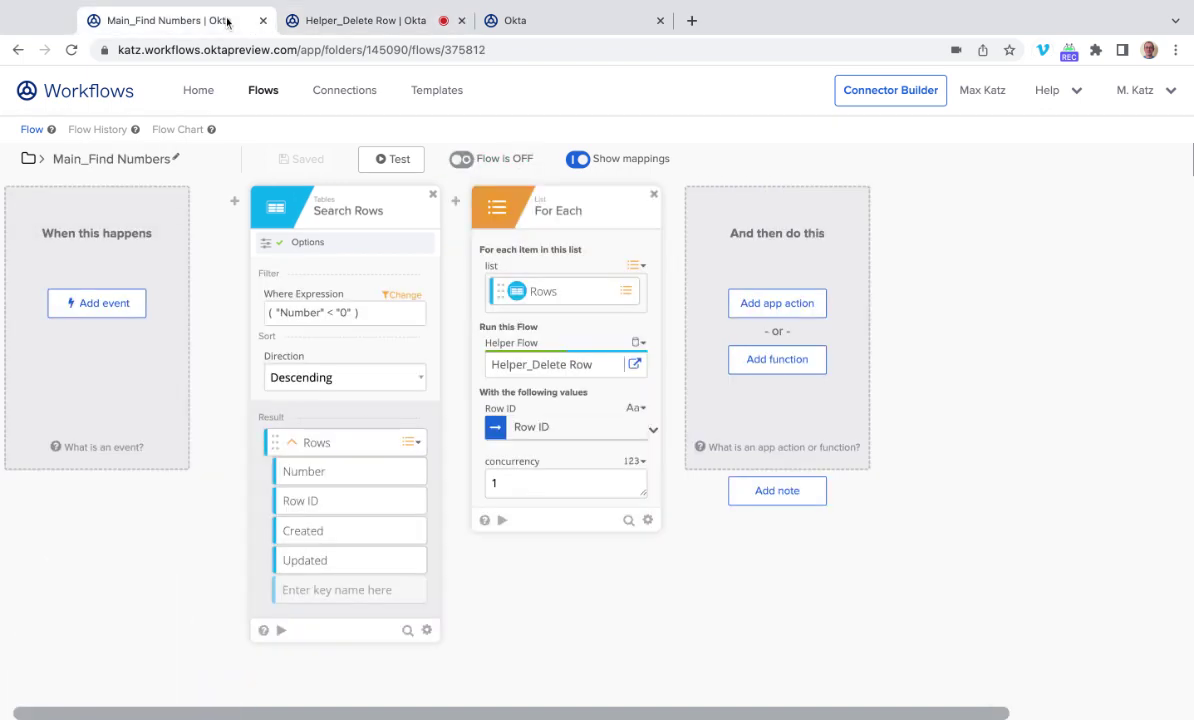
{"action": "left_click", "coordinate": [466, 168]}
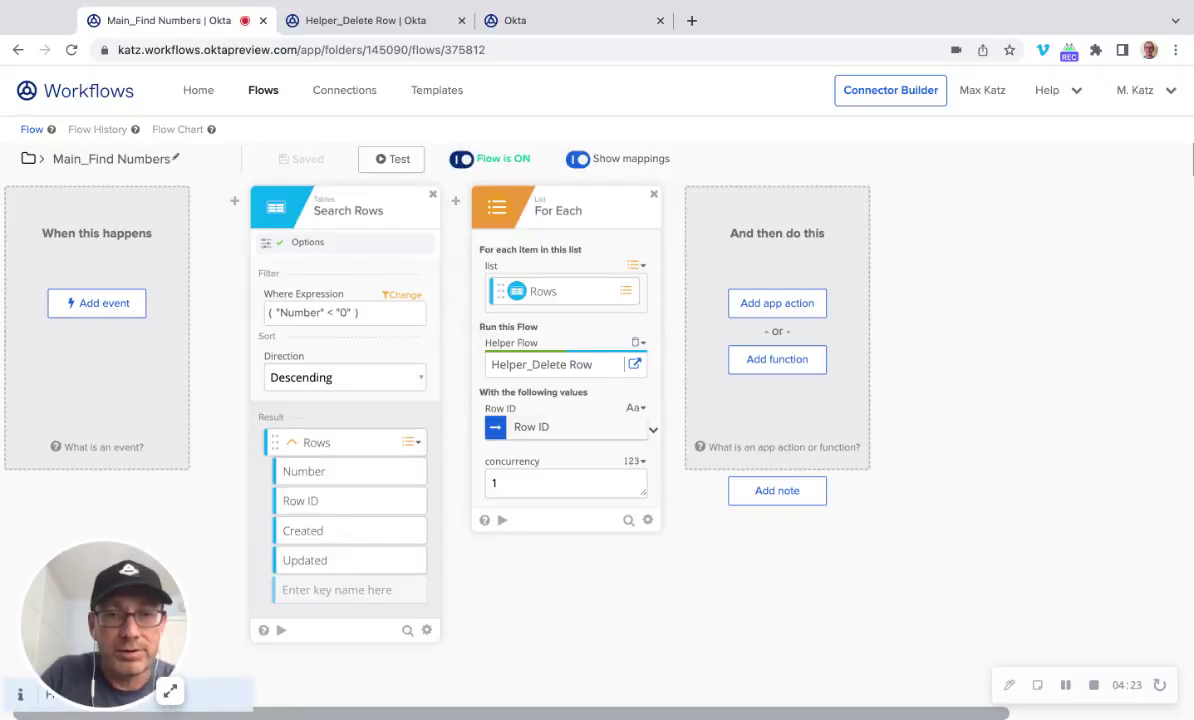
- Review the Some Numbers rows, then run a test of Main_Find Numbers
{"action": "left_click", "coordinate": [568, 24]}
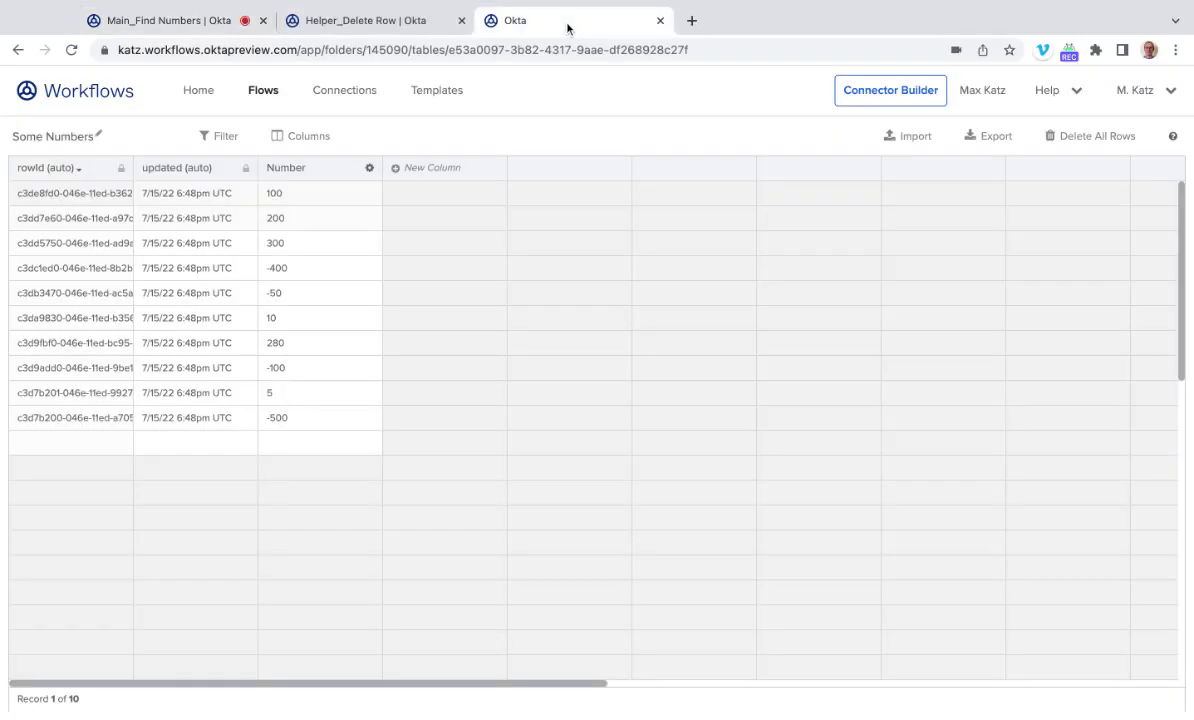
{"action": "left_click", "coordinate": [228, 25]}
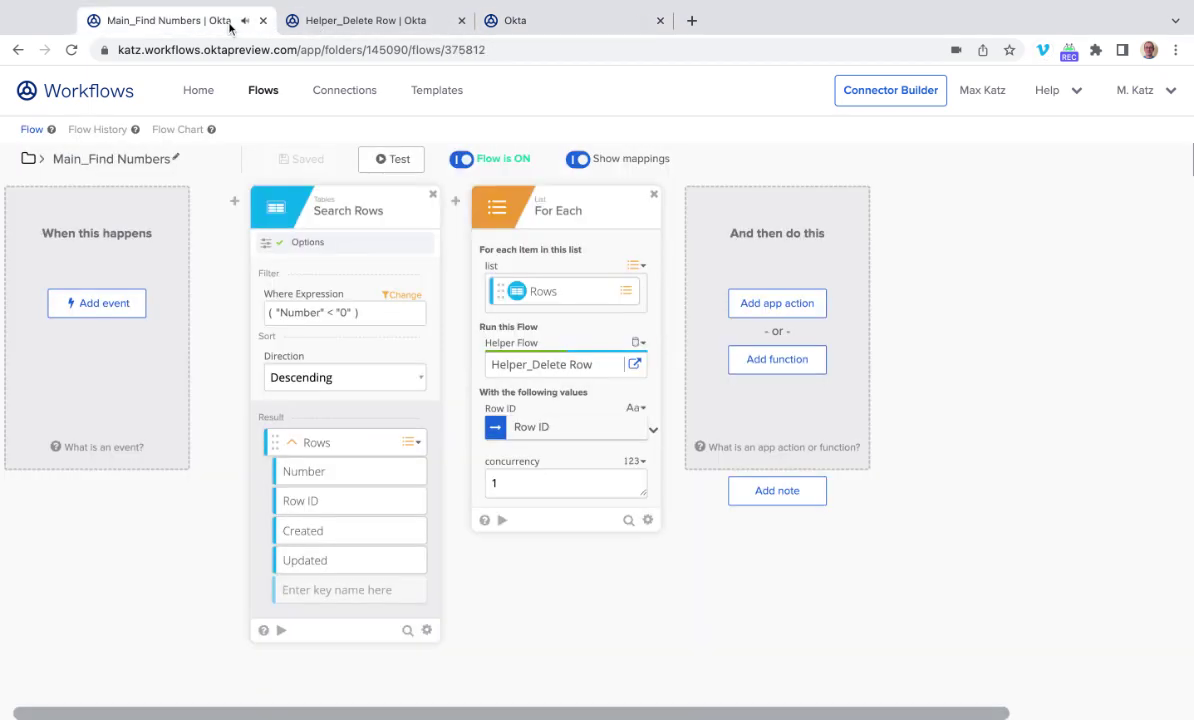
{"action": "left_click", "coordinate": [393, 159]}
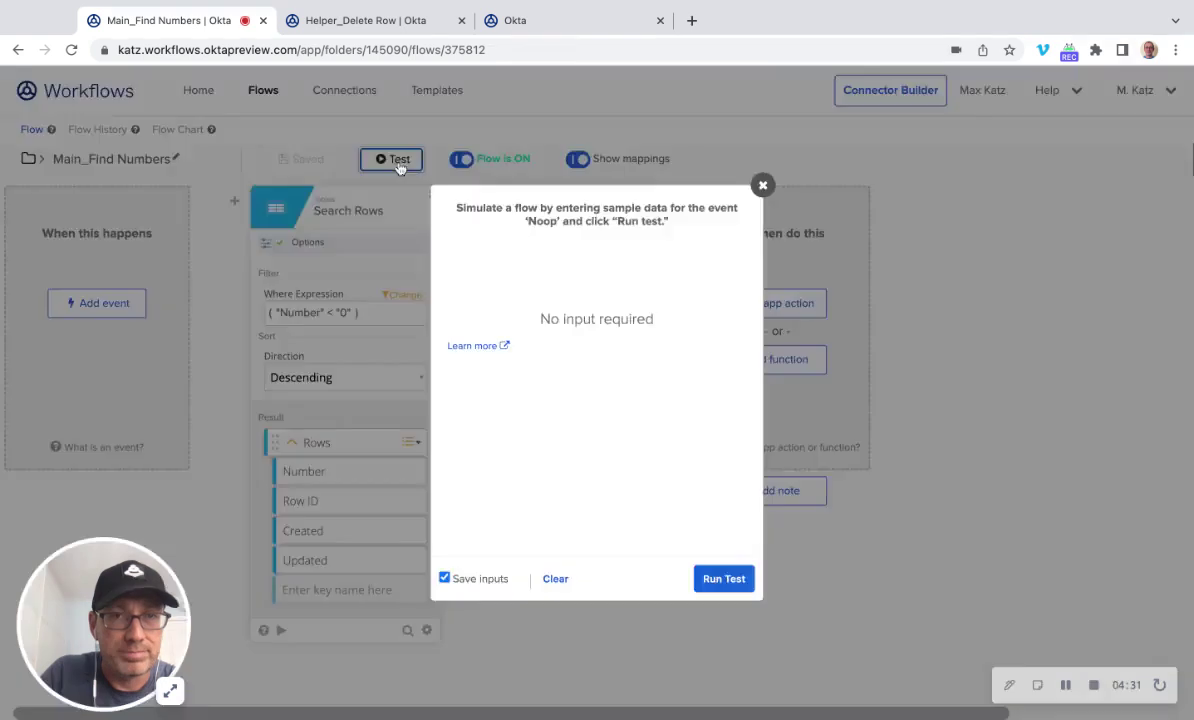
{"action": "key", "text": "Return"}
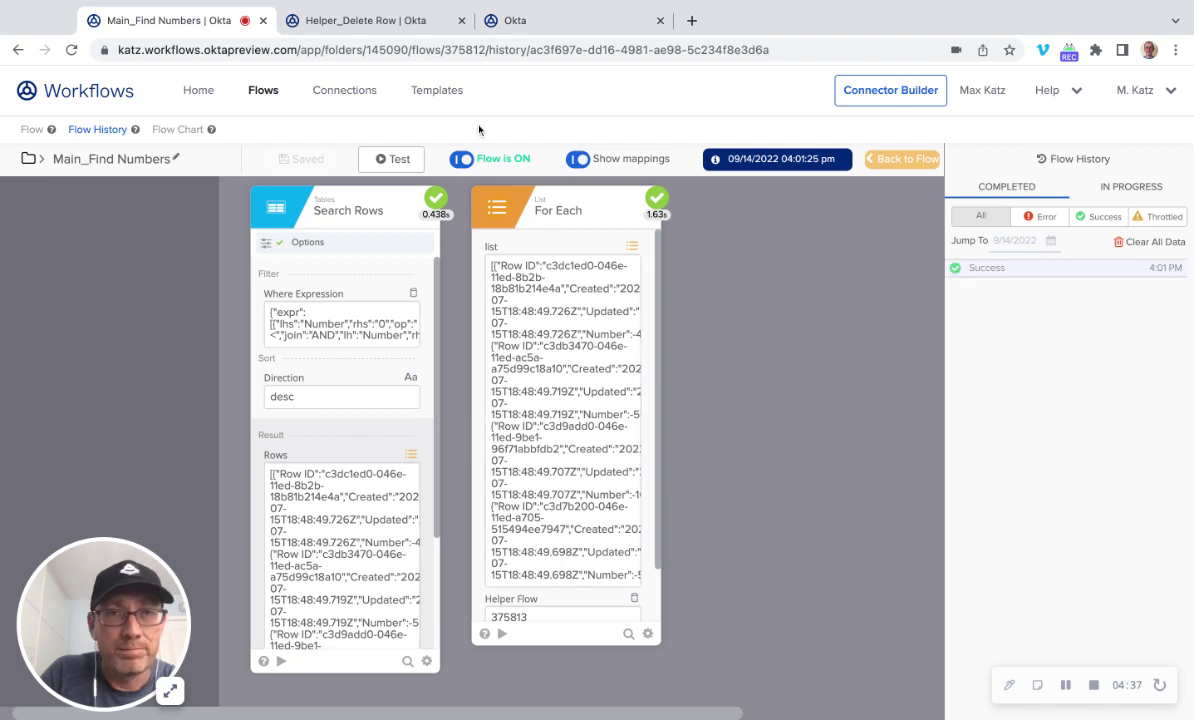
- Check the Helper_Delete Row flow history's four successful runs, then reload the Some Numbers table
{"action": "left_click", "coordinate": [412, 24]}
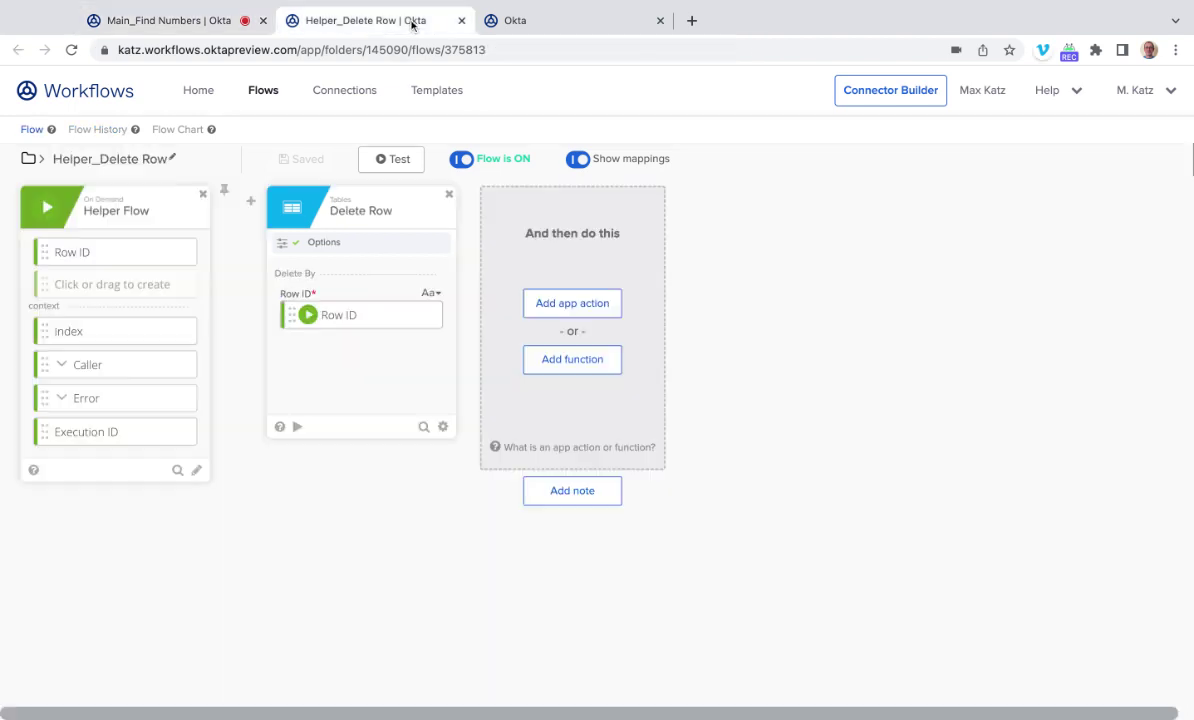
{"action": "left_click", "coordinate": [90, 133]}
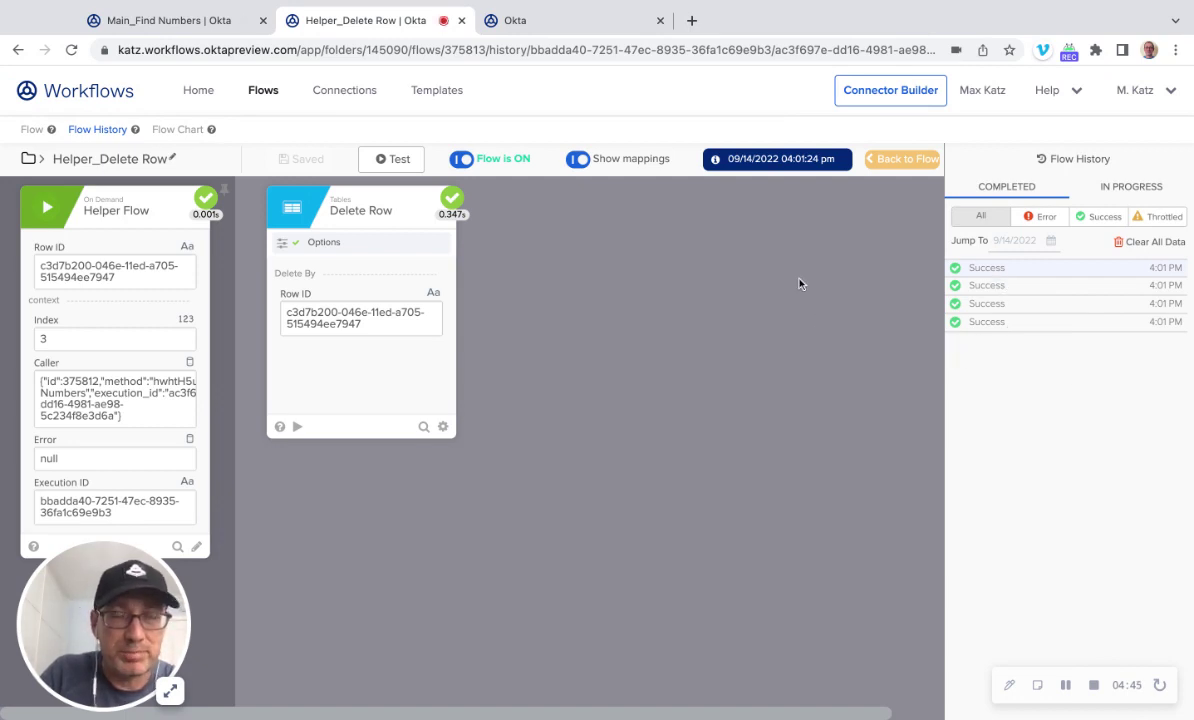
{"action": "left_click", "coordinate": [591, 26]}
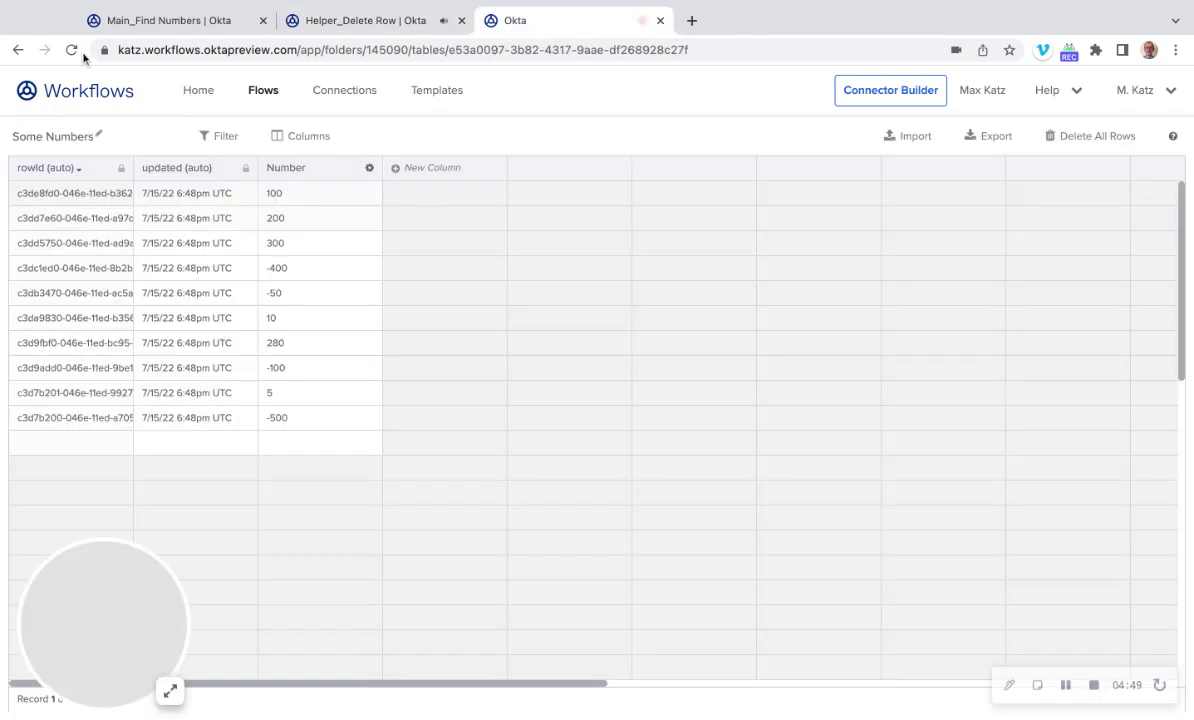
{"action": "left_click", "coordinate": [71, 52]}
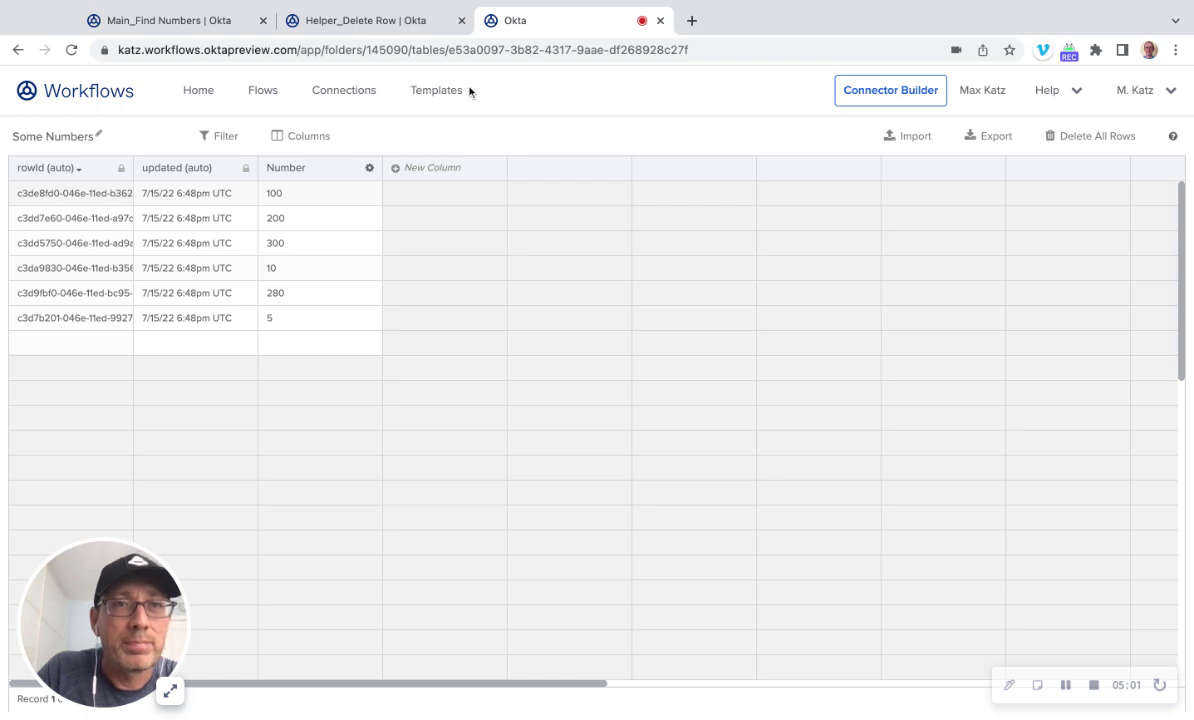
- Return to the Helper_Delete Row tab showing its Flow History runs
{"action": "left_click", "coordinate": [343, 20]}
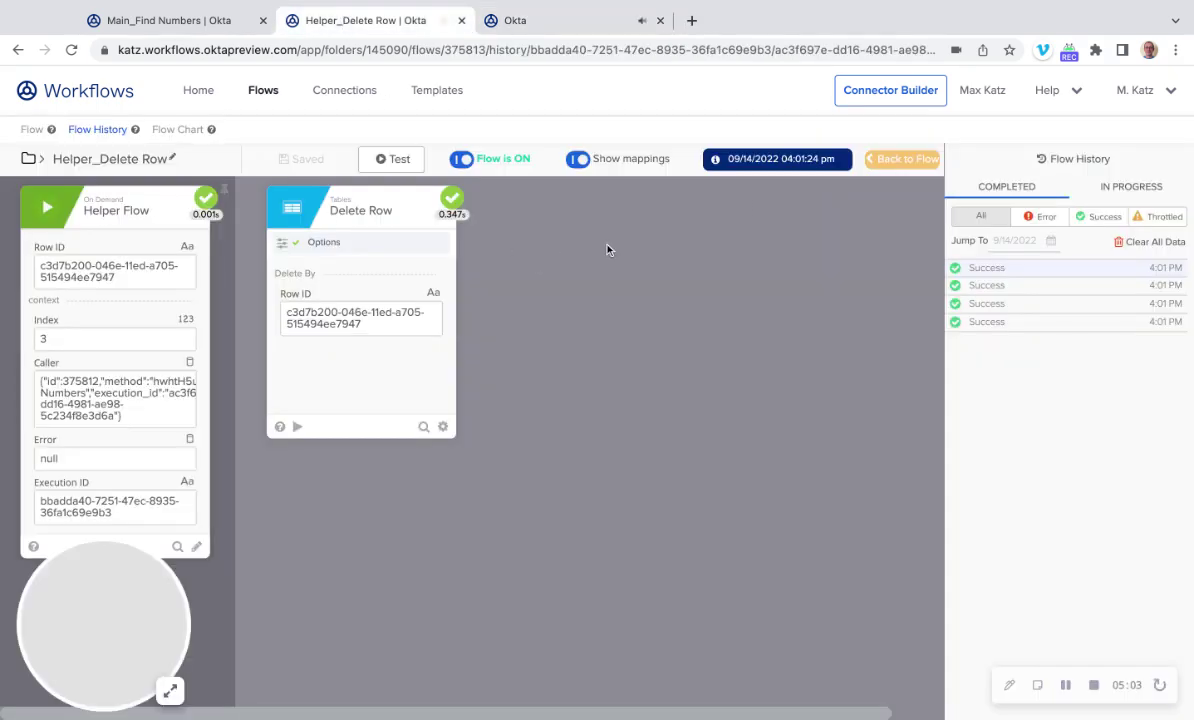
- Go Back to Flow to edit the Helper_Delete Row flow and its Delete Row card
{"action": "left_click", "coordinate": [905, 162]}
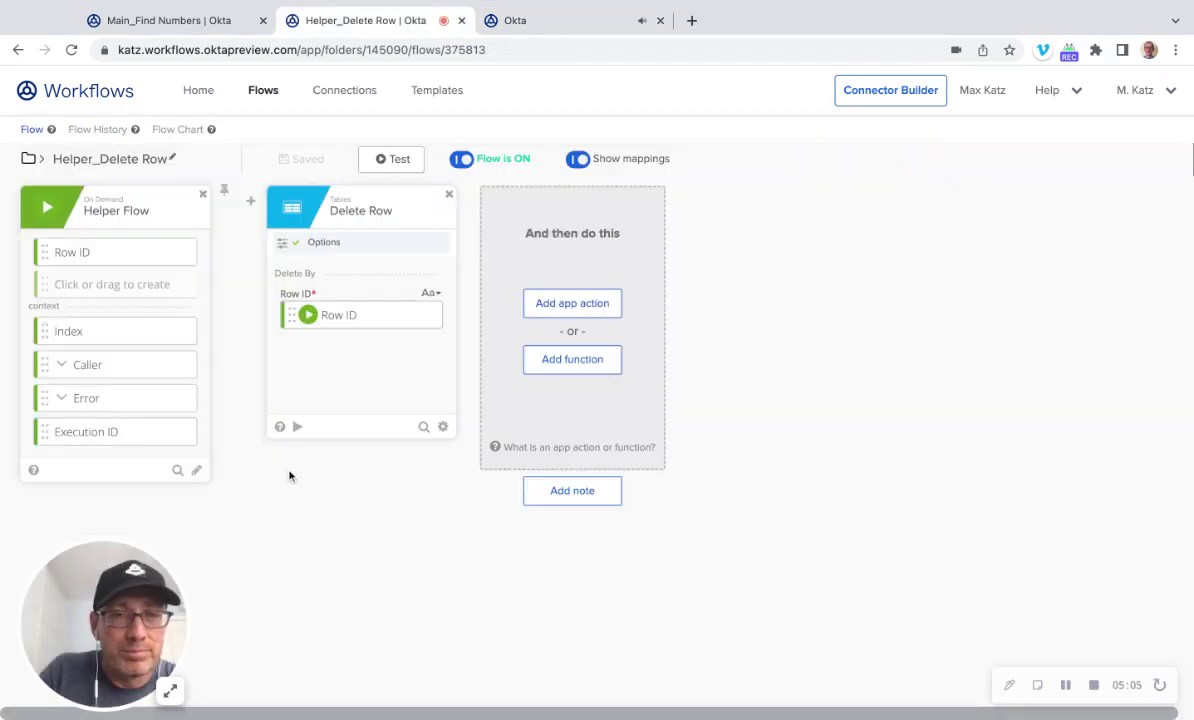